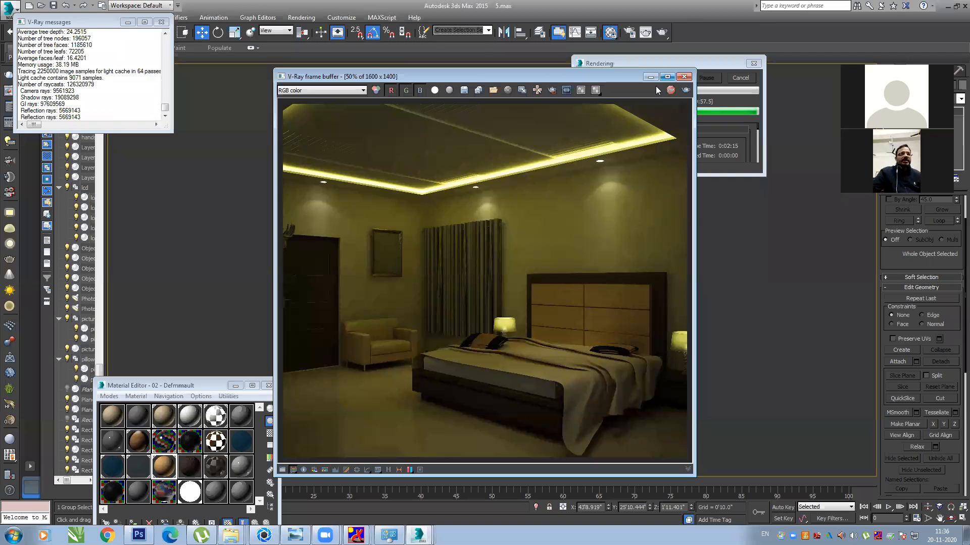
# Maximize the V-Ray frame buffer and examine the bedroom render from ceiling to floor at 100% zoom
pyautogui.click(666, 76)
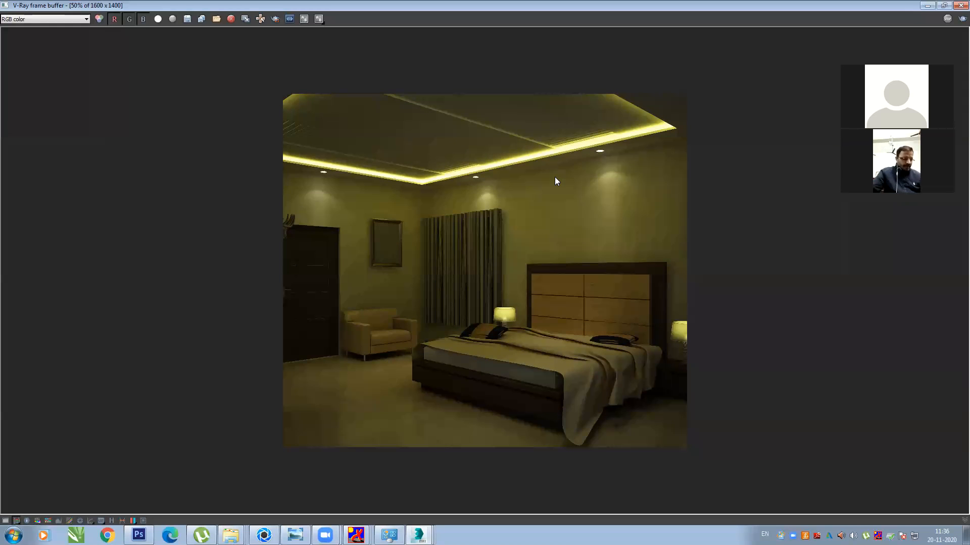
pyautogui.doubleClick(554, 176)
pyautogui.scroll(-1, 507, 314)
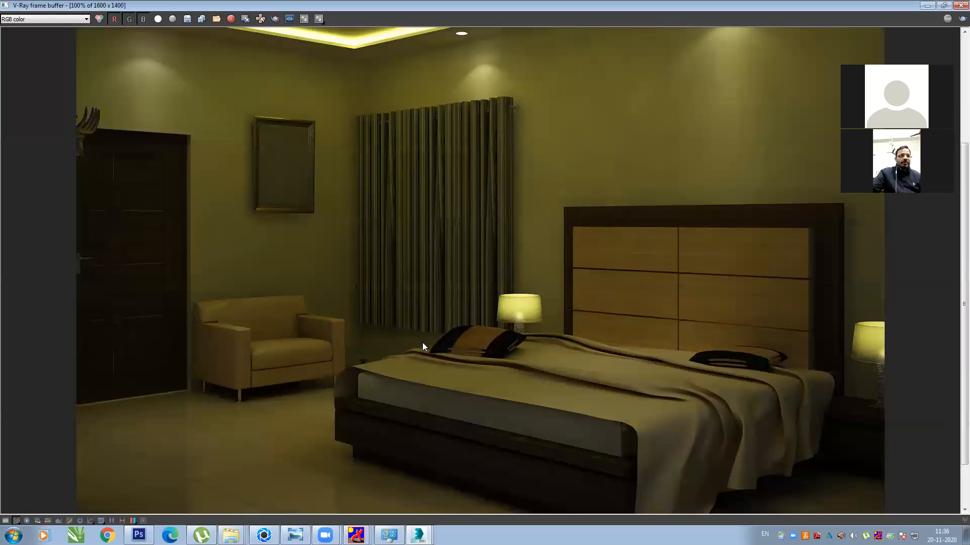
pyautogui.scroll(2, 405, 315)
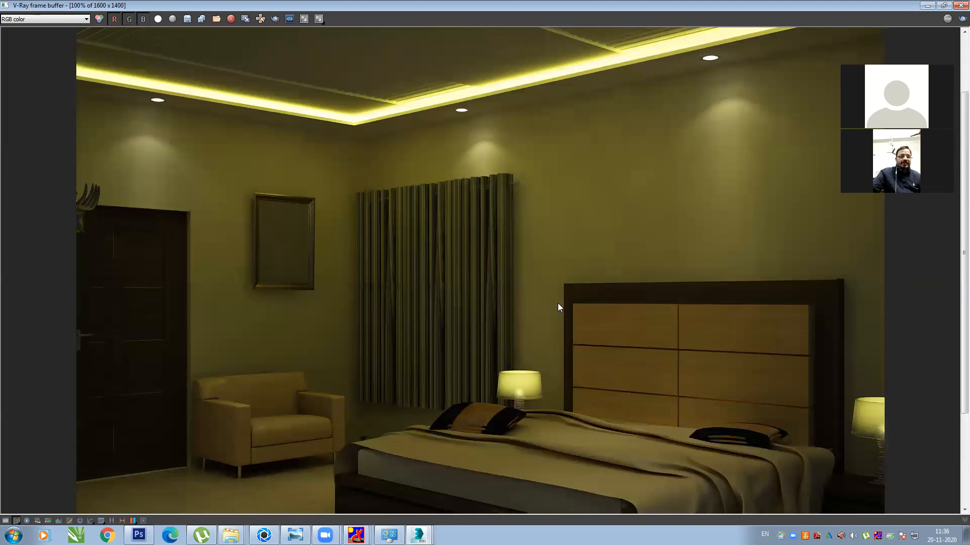
pyautogui.scroll(-2, 586, 318)
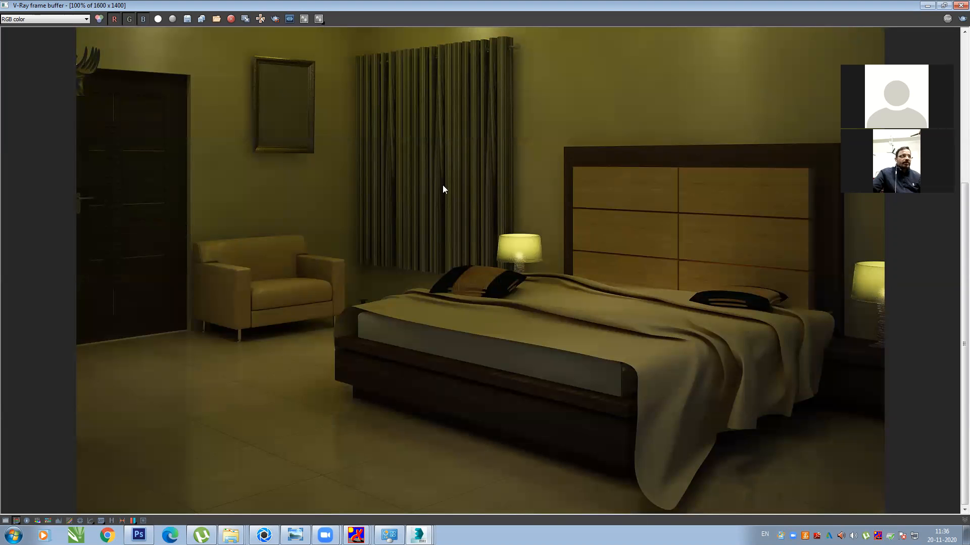
pyautogui.scroll(1, 606, 354)
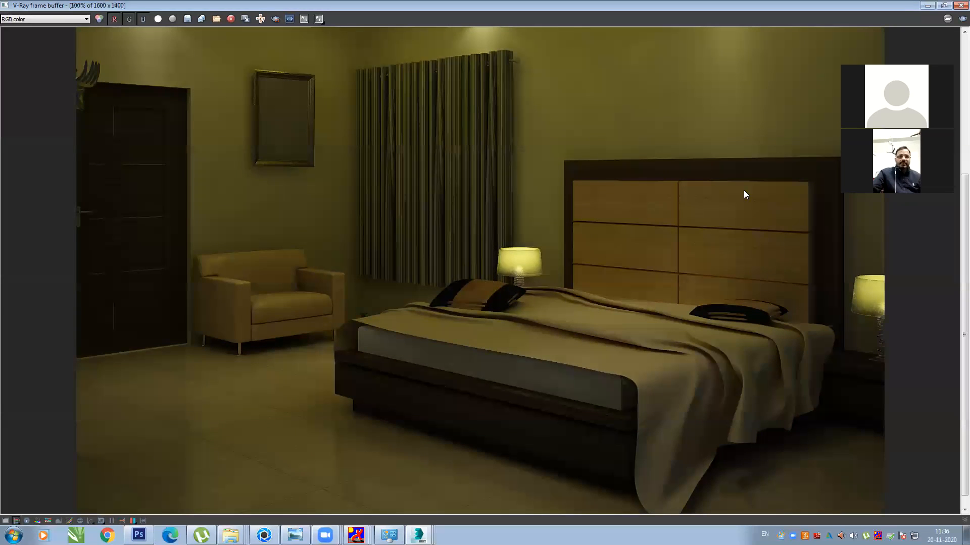
pyautogui.scroll(-2, 511, 279)
pyautogui.scroll(2, 598, 279)
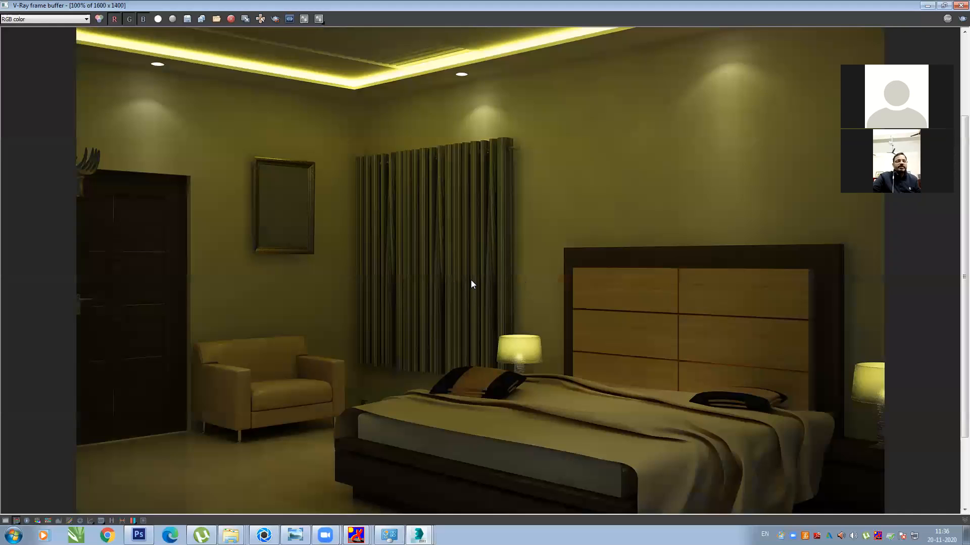
pyautogui.scroll(1, 457, 284)
pyautogui.scroll(-1, 458, 284)
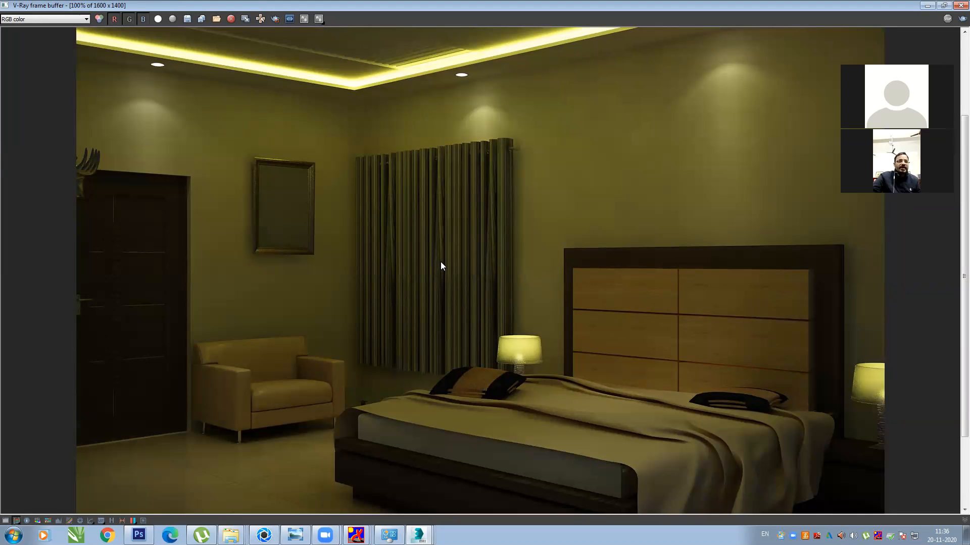
pyautogui.scroll(1, 449, 266)
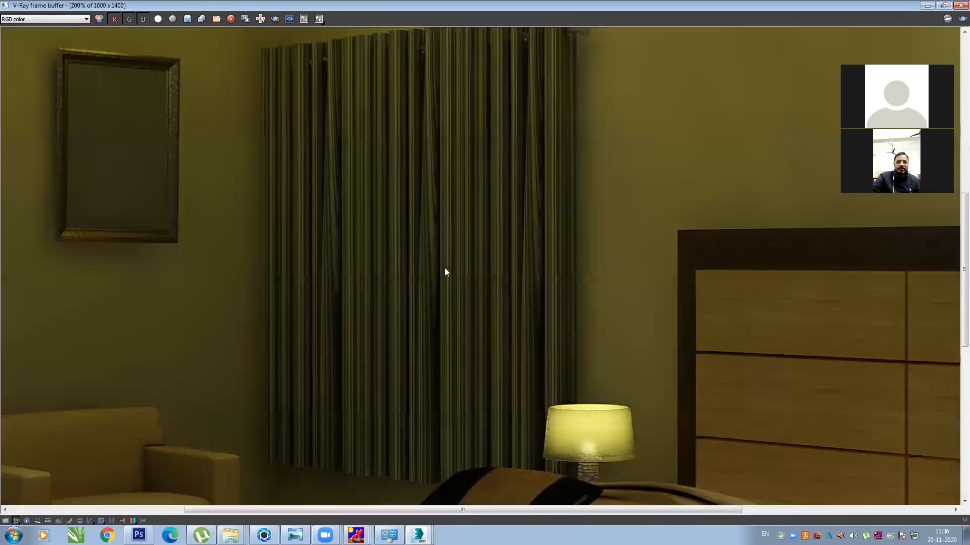
# Examine the headboard, bedding, lamps and curtain in the render at 200% zoom, and minimize the frame buffer
pyautogui.moveTo(788, 465); pyautogui.dragTo(303, 271, button='middle')
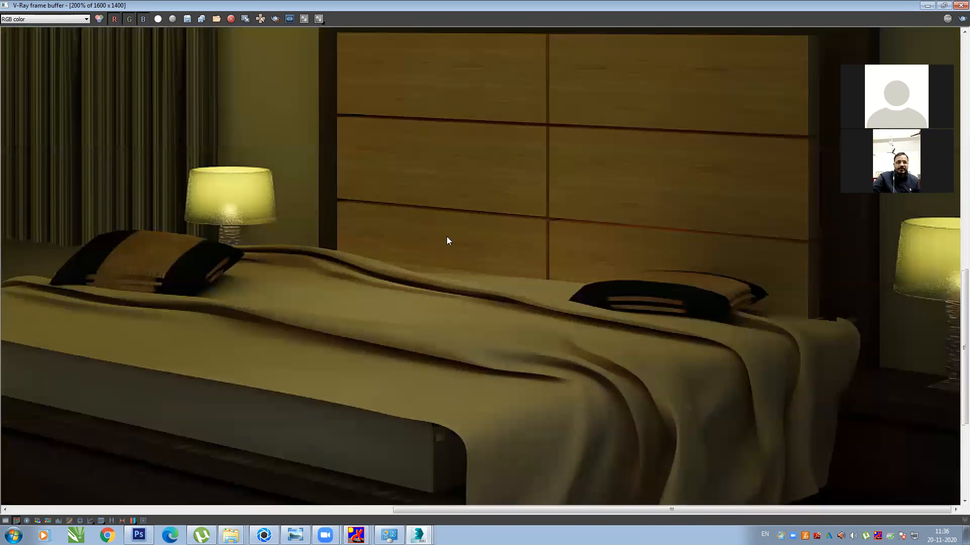
pyautogui.moveTo(404, 202); pyautogui.dragTo(457, 424, button='middle')
pyautogui.moveTo(454, 196); pyautogui.dragTo(470, 345, button='middle')
pyautogui.moveTo(454, 179); pyautogui.dragTo(501, 334, button='middle')
pyautogui.moveTo(435, 307); pyautogui.dragTo(630, 279, button='middle')
pyautogui.moveTo(402, 260); pyautogui.dragTo(687, 212, button='middle')
pyautogui.scroll(-2, 354, 258)
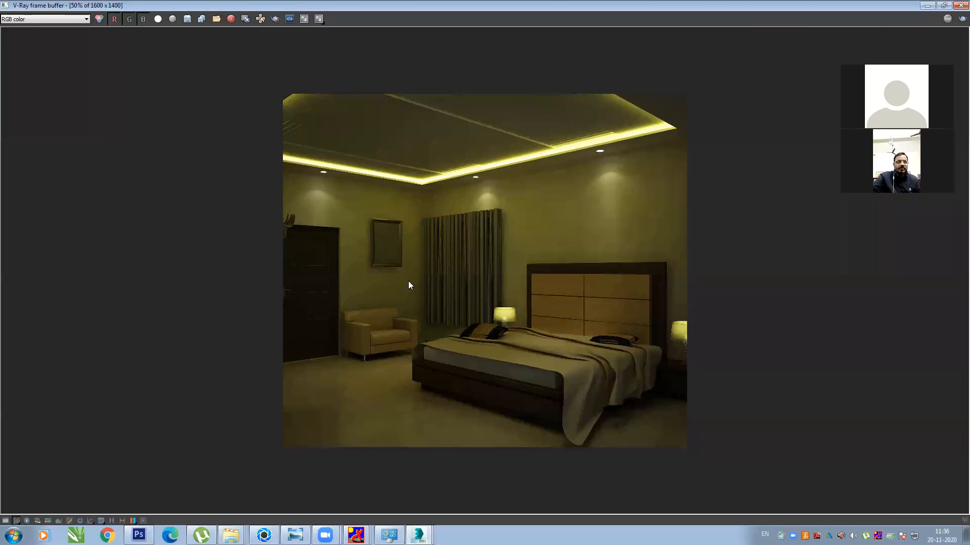
pyautogui.click(927, 5)
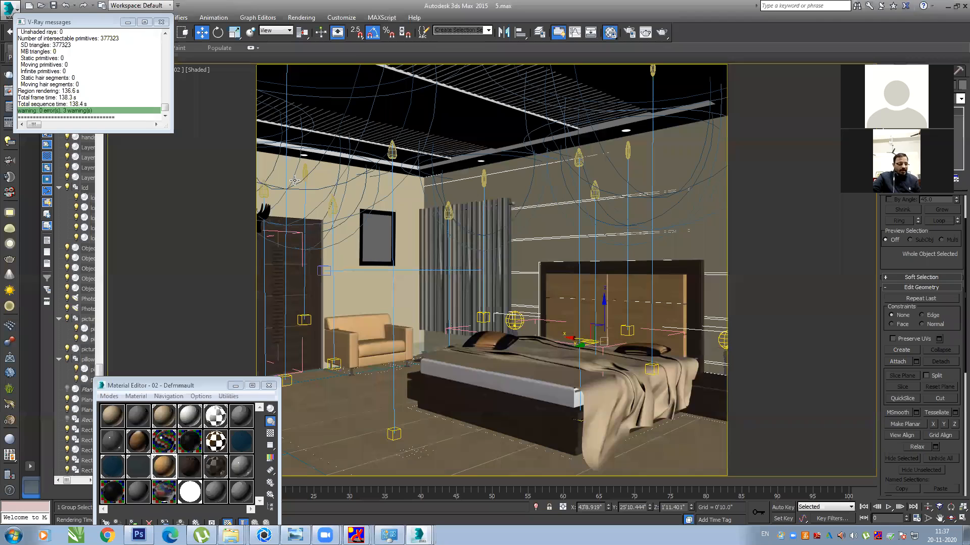
# Switch the viewport to the Perspective view with safe frames turned off, minimizing the V-Ray messages window
pyautogui.press('p')
pyautogui.click(129, 23)
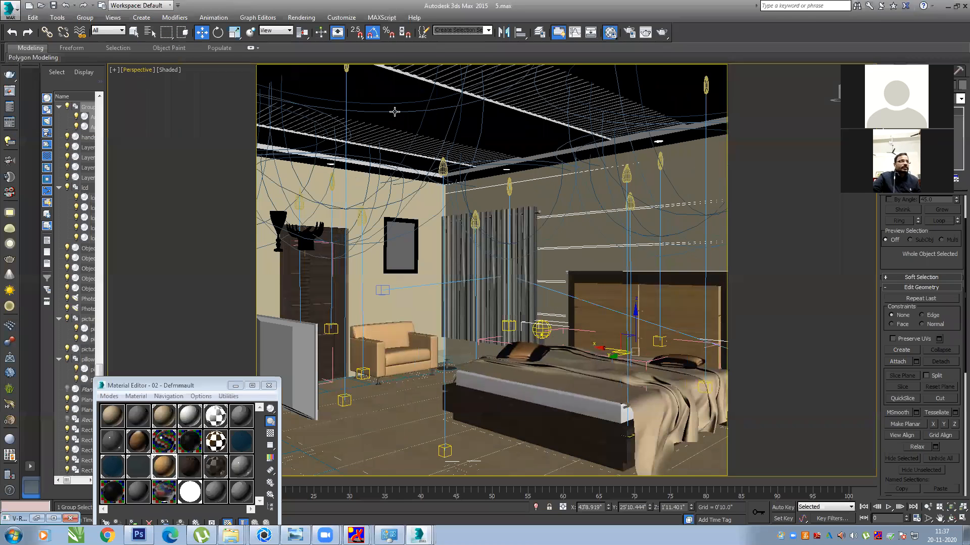
pyautogui.click(134, 70)
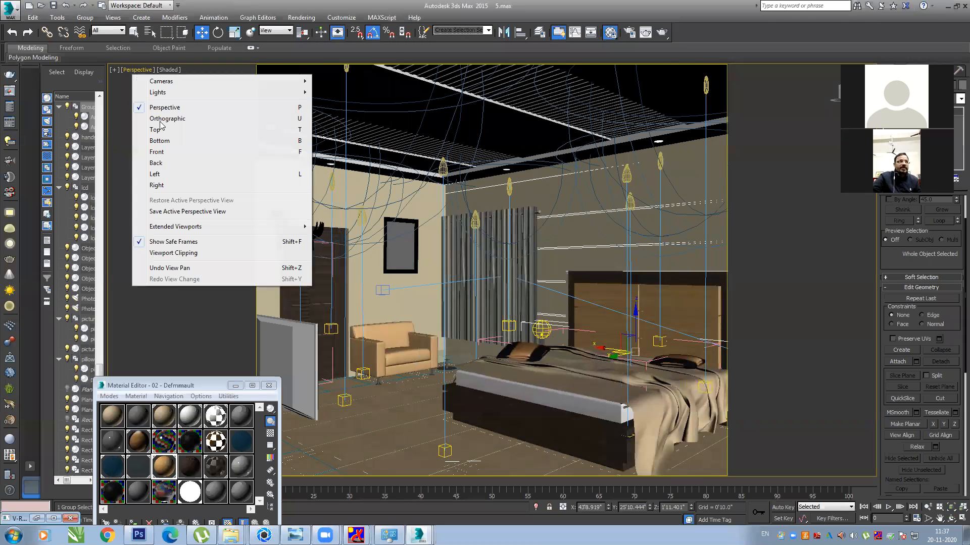
pyautogui.click(181, 240)
# Compare the floor tiles beside the bed in the viewport with the floor in the V-Ray render at 100% zoom
pyautogui.scroll(-5, 460, 275)
pyautogui.moveTo(461, 275); pyautogui.dragTo(416, 336, button='middle')
pyautogui.press('super')
pyautogui.press('super')
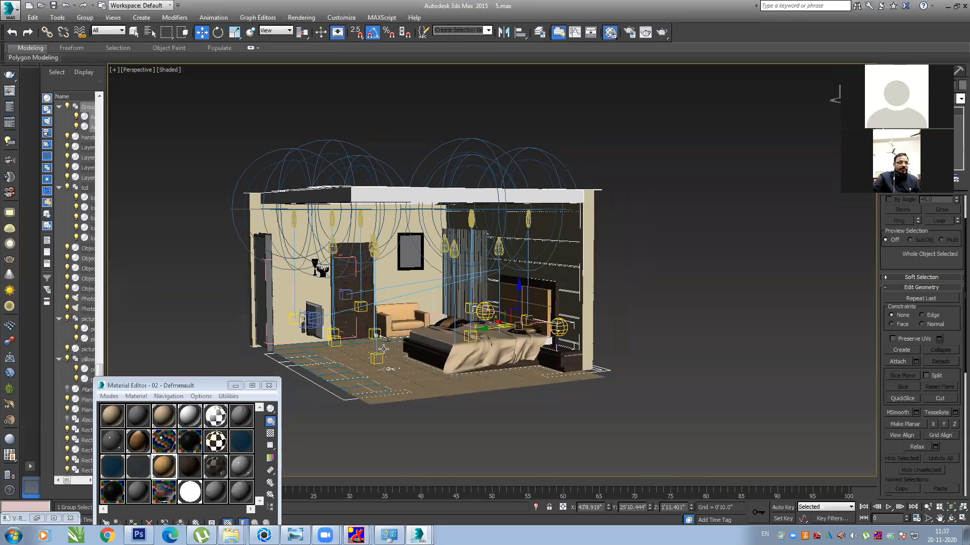
pyautogui.scroll(5, 420, 320)
pyautogui.scroll(3, 434, 328)
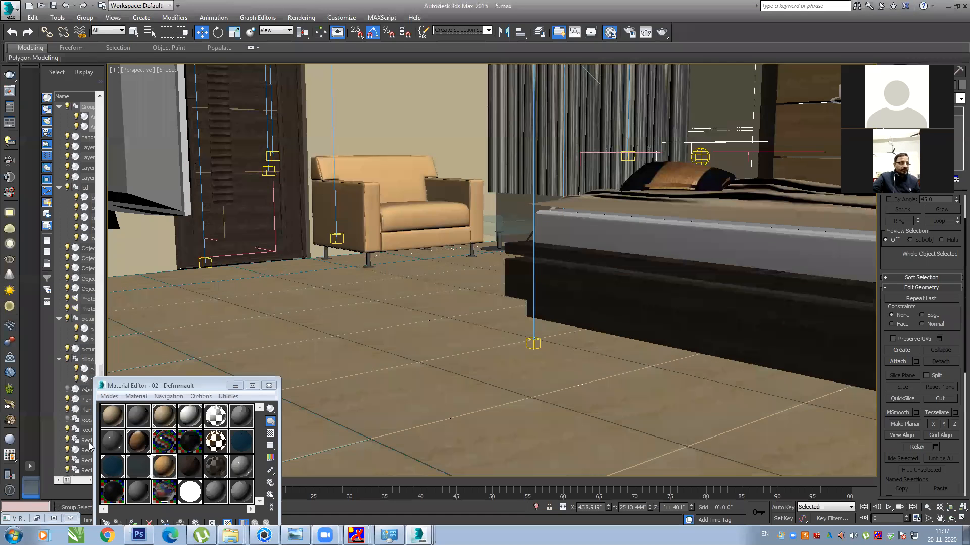
pyautogui.moveTo(171, 389); pyautogui.dragTo(256, 249)
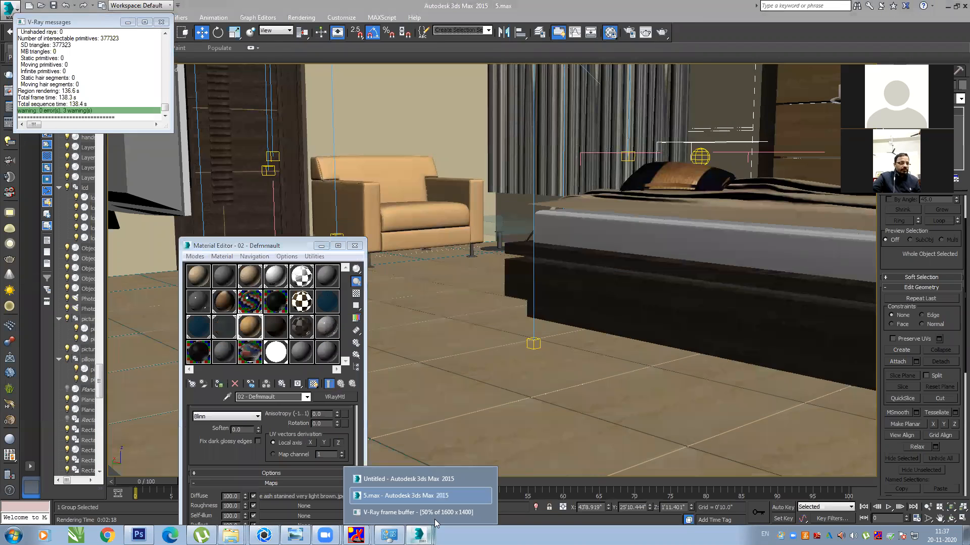
pyautogui.click(425, 514)
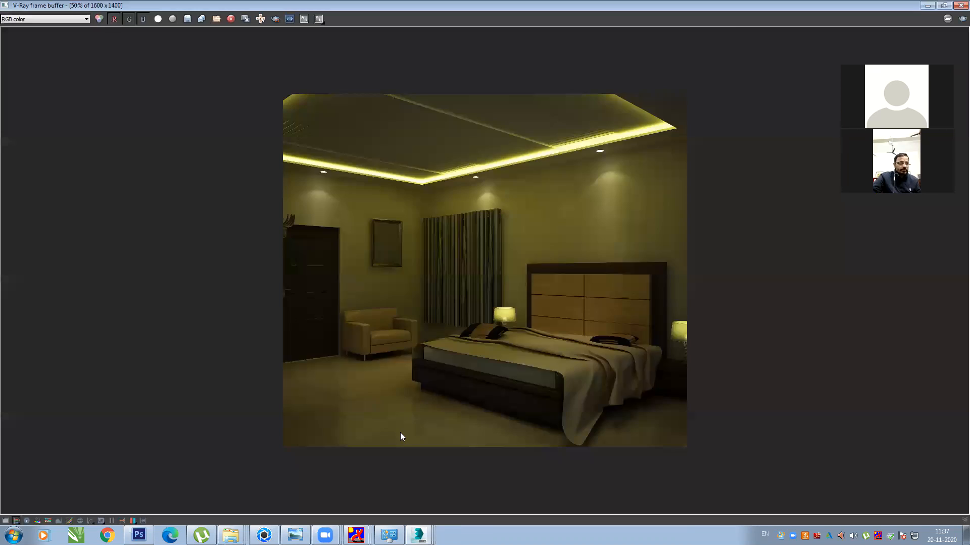
pyautogui.scroll(2, 400, 434)
pyautogui.scroll(-1, 278, 417)
pyautogui.moveTo(277, 417); pyautogui.dragTo(385, 205, button='middle')
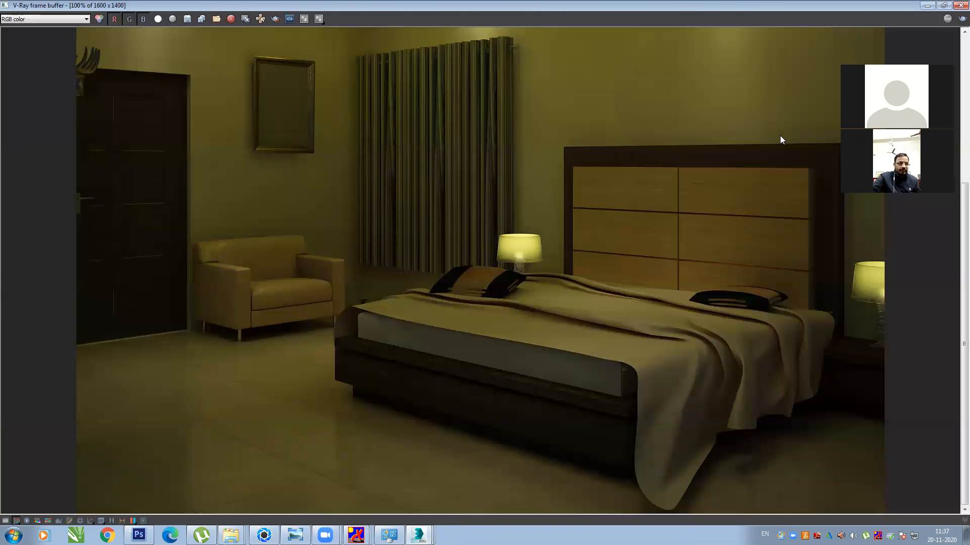
pyautogui.click(927, 6)
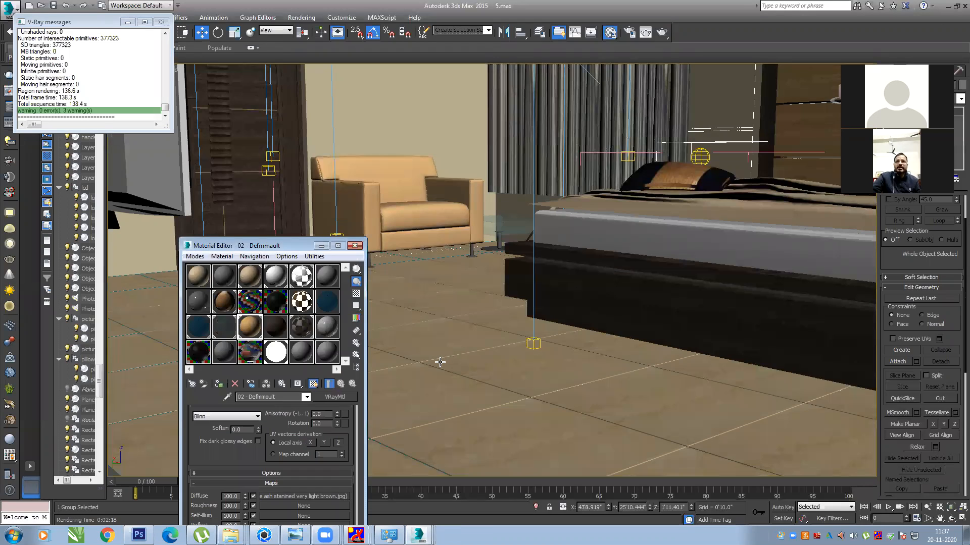
# Pick the floor's material from the scene into the Material Editor and show its basic parameters
pyautogui.press('m')
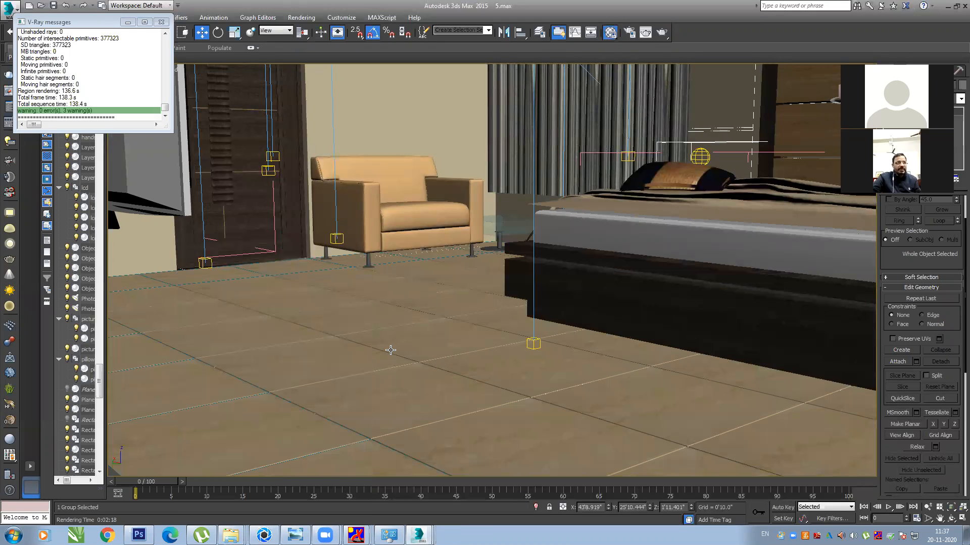
pyautogui.press('m')
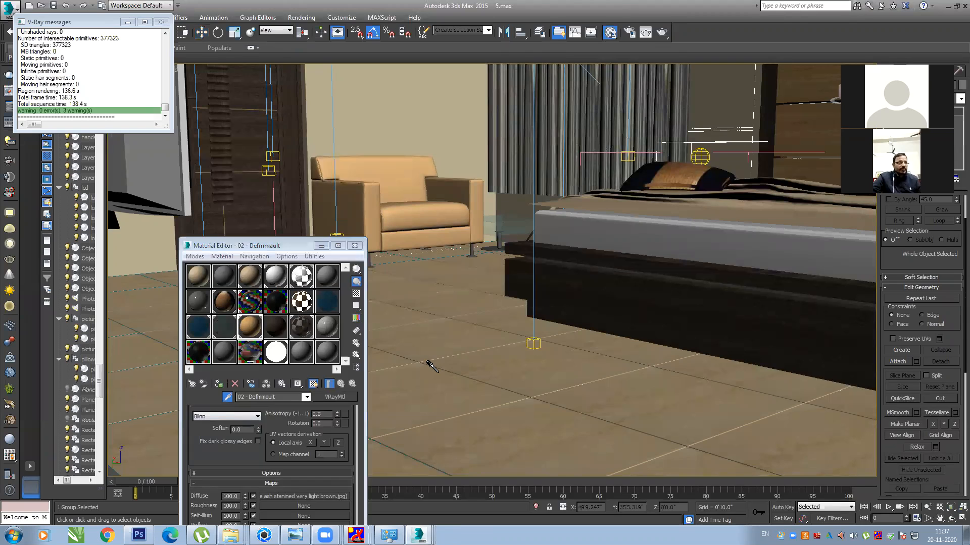
pyautogui.click(427, 362)
pyautogui.moveTo(252, 247); pyautogui.dragTo(254, 64)
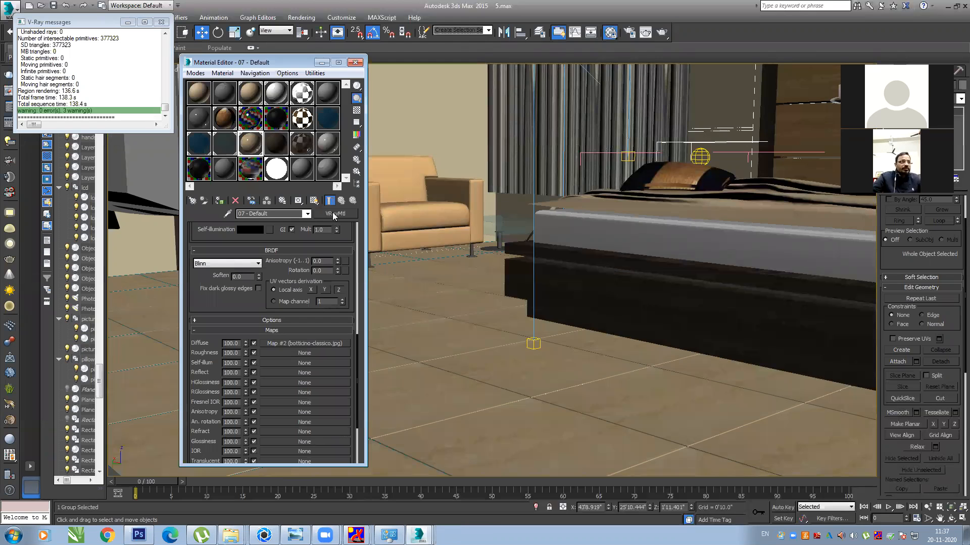
pyautogui.moveTo(345, 231); pyautogui.dragTo(332, 501)
pyautogui.scroll(3, 228, 288)
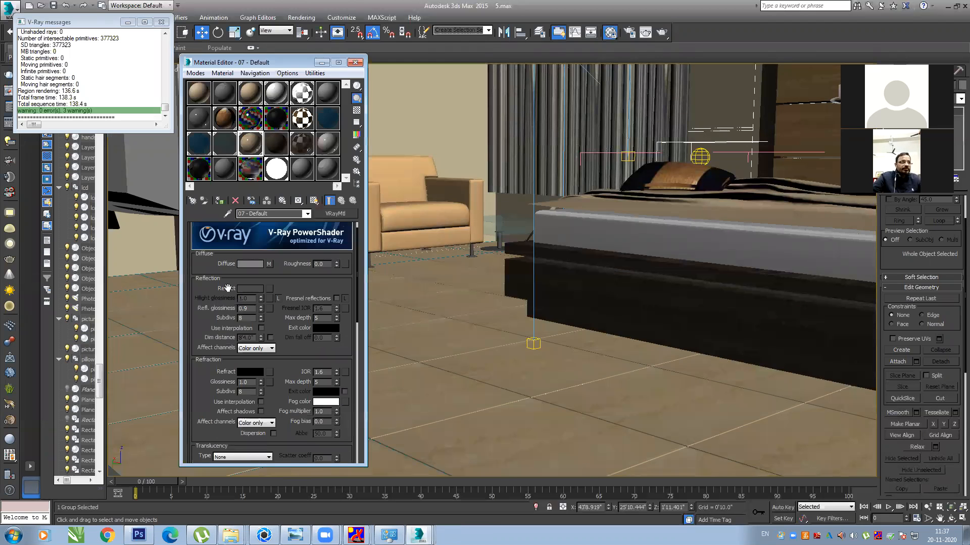
# Inspect the floor material's diffuse bitmap settings and texture image, and return to the parent material
pyautogui.click(271, 265)
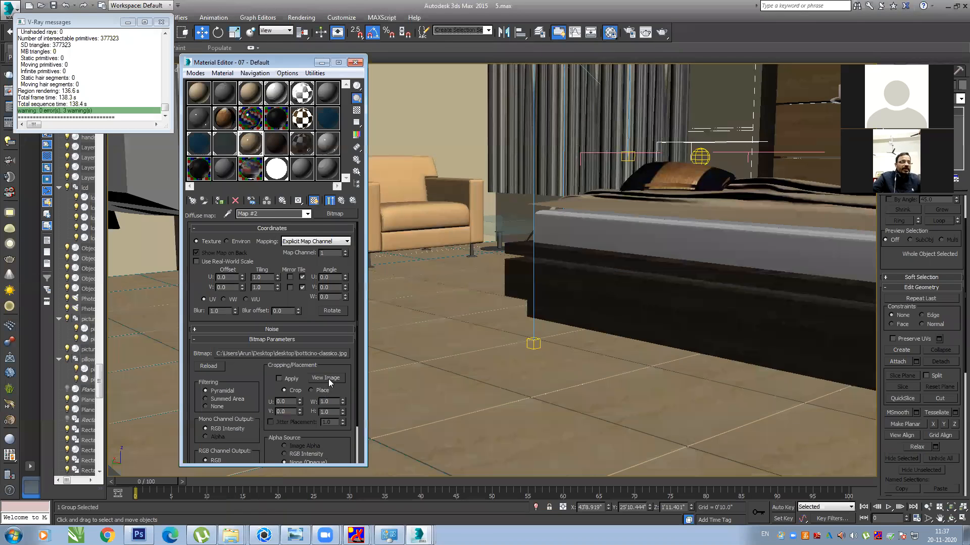
pyautogui.click(328, 379)
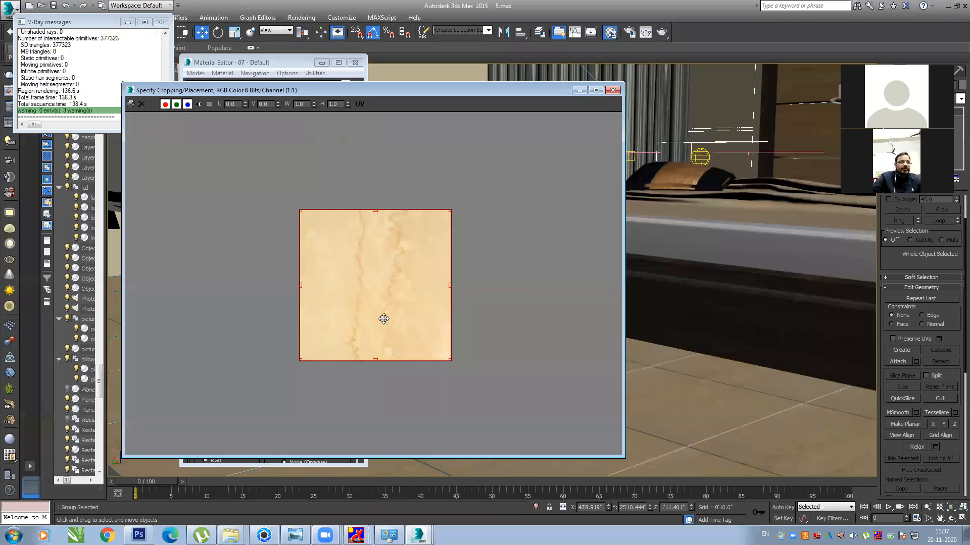
pyautogui.click(613, 90)
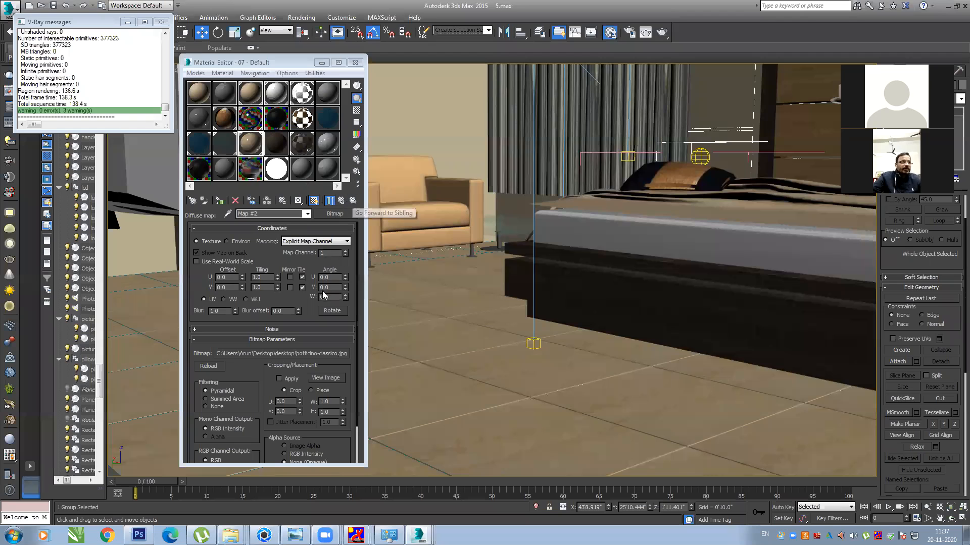
pyautogui.scroll(-4, 350, 381)
pyautogui.scroll(4, 345, 381)
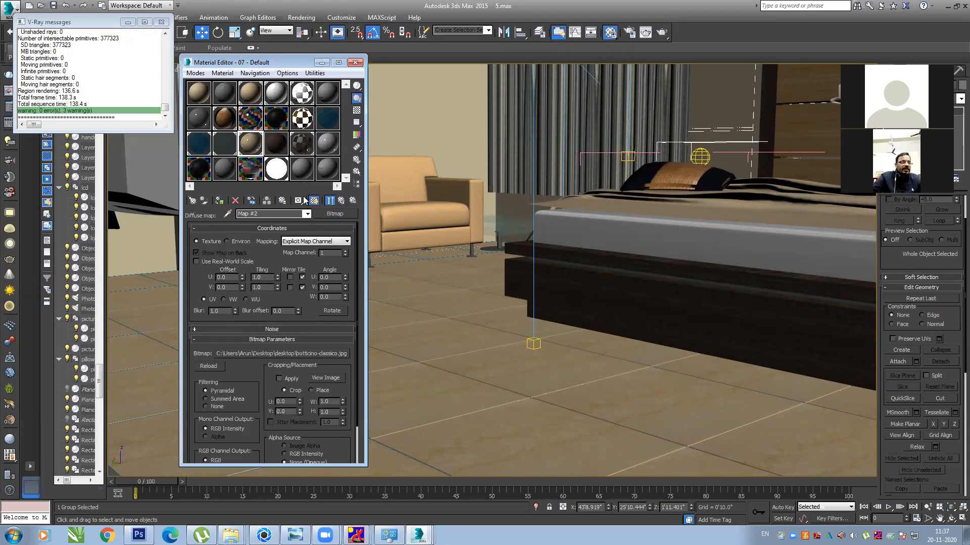
pyautogui.click(341, 202)
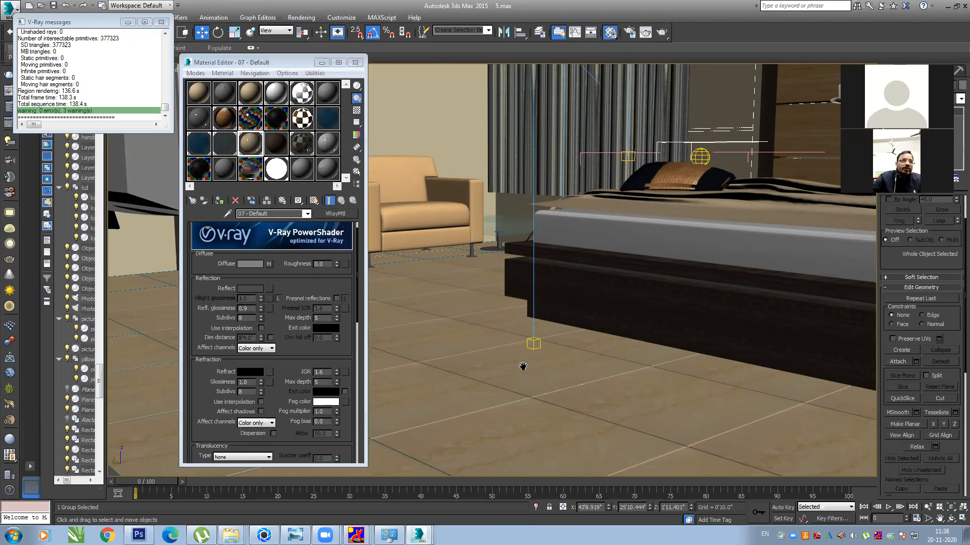
# Examine the ceiling, cove lighting and spotlights in the V-Ray render, and minimize the frame buffer
pyautogui.scroll(-5, 536, 362)
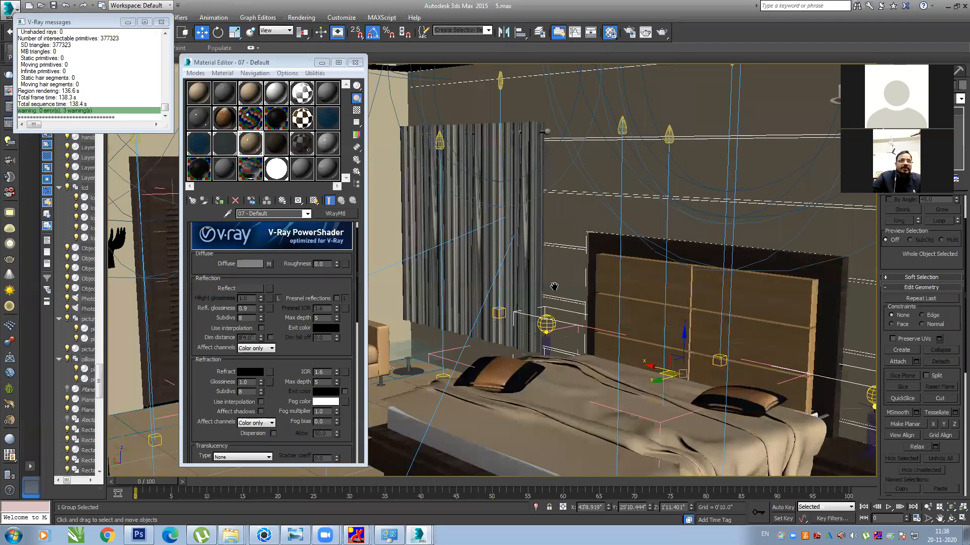
pyautogui.scroll(3, 564, 228)
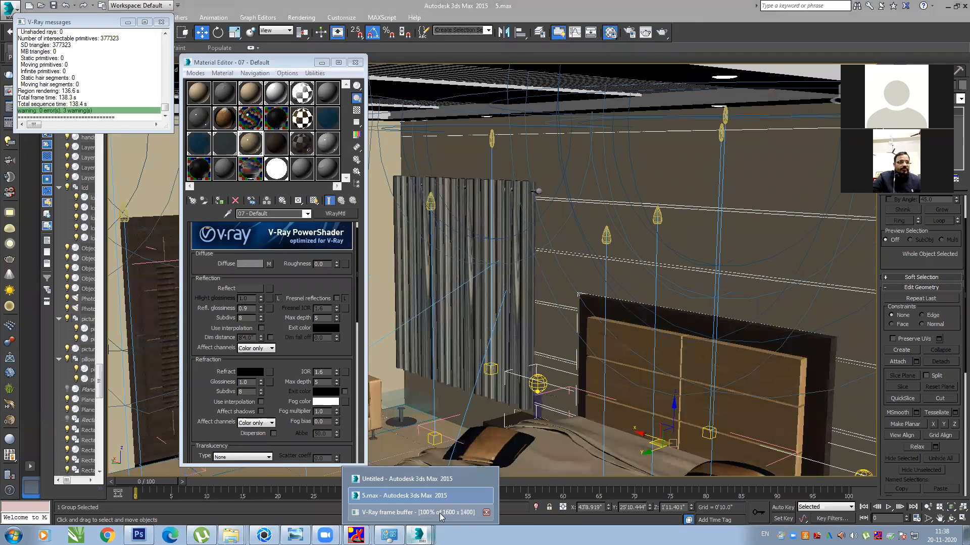
pyautogui.click(439, 460)
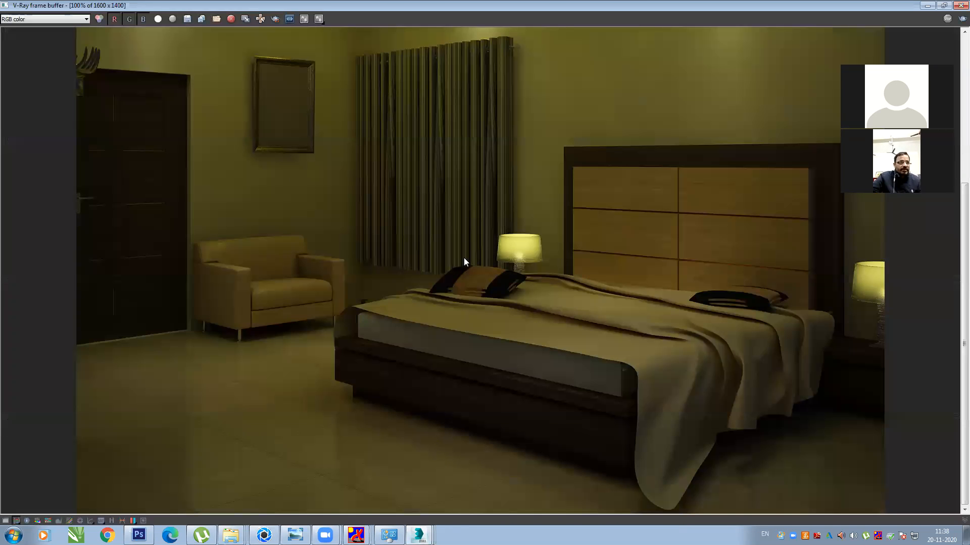
pyautogui.scroll(5, 446, 318)
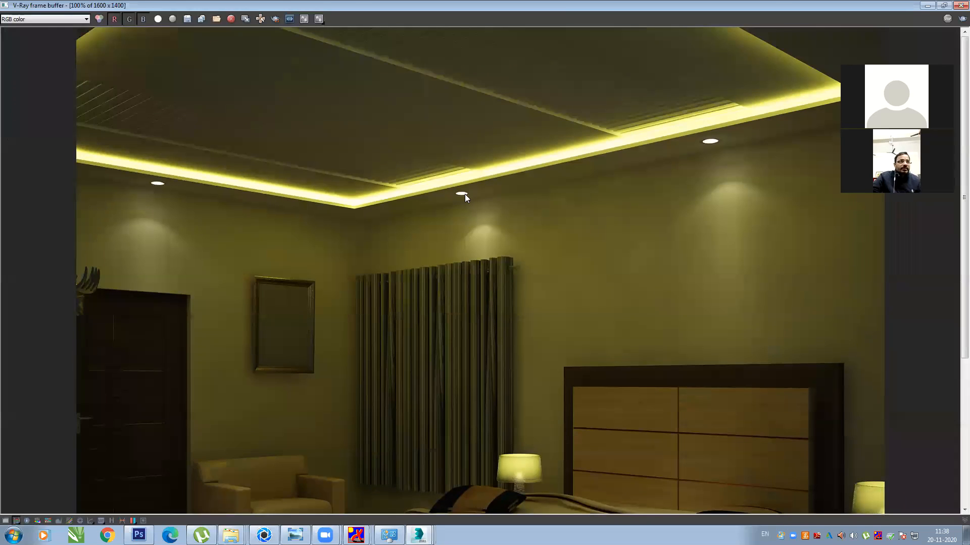
pyautogui.click(927, 6)
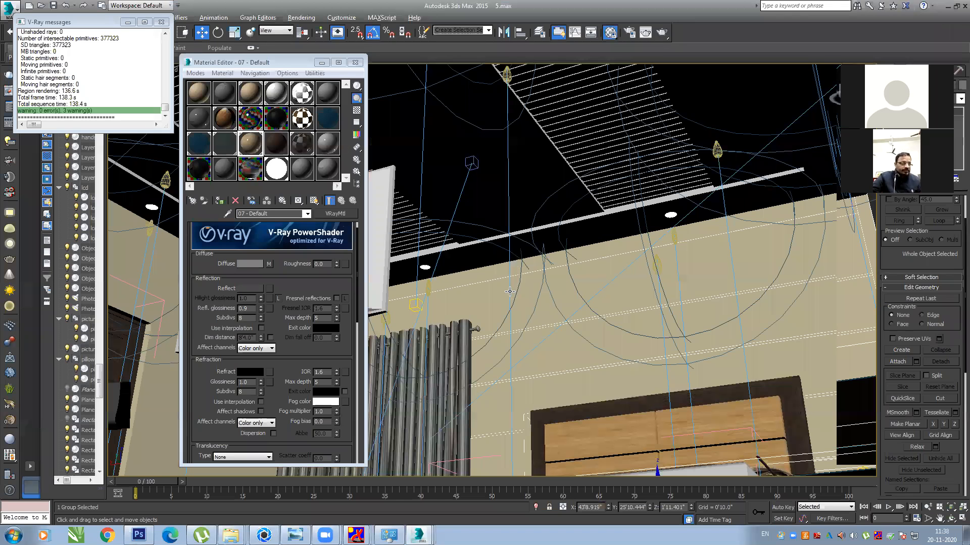
# Select the ceiling object between the slats and view the whole ceiling from below
pyautogui.moveTo(510, 291); pyautogui.dragTo(494, 340, button='middle')
pyautogui.moveTo(555, 227); pyautogui.dragTo(549, 330, button='middle')
pyautogui.scroll(4, 501, 180)
pyautogui.scroll(2, 509, 213)
pyautogui.click(509, 212)
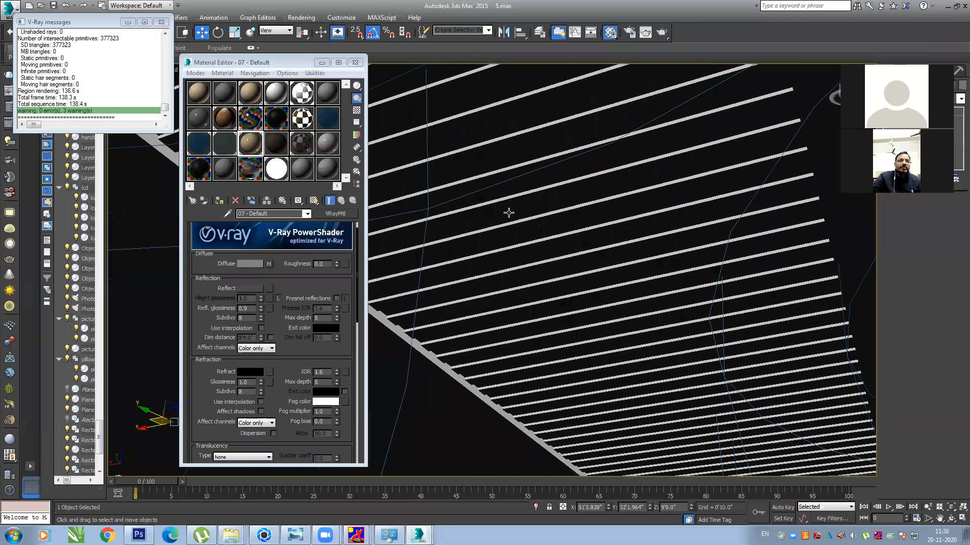
pyautogui.scroll(-6, 515, 238)
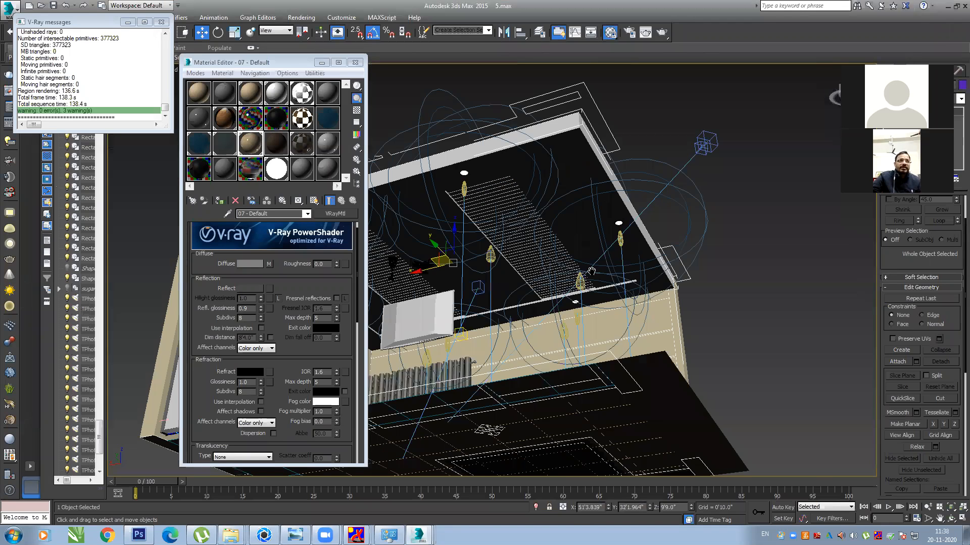
# Raise the selected ceiling object above the slats to examine it from below, and undo the move
pyautogui.keyDown('alt'); pyautogui.moveTo(518, 244); pyautogui.dragTo(520, 252, button='middle'); pyautogui.keyUp('alt')
pyautogui.moveTo(519, 252); pyautogui.dragTo(542, 122)
pyautogui.scroll(6, 564, 192)
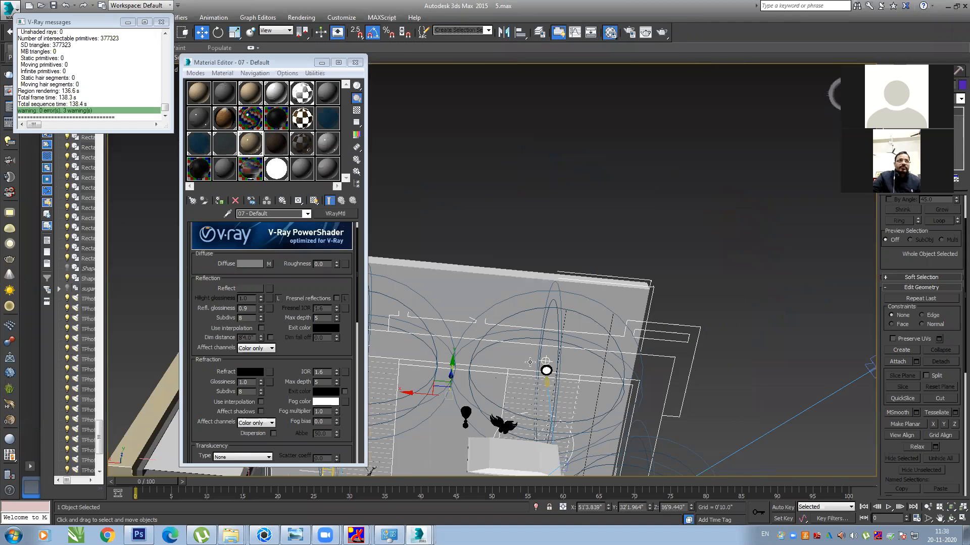
pyautogui.scroll(-5, 557, 259)
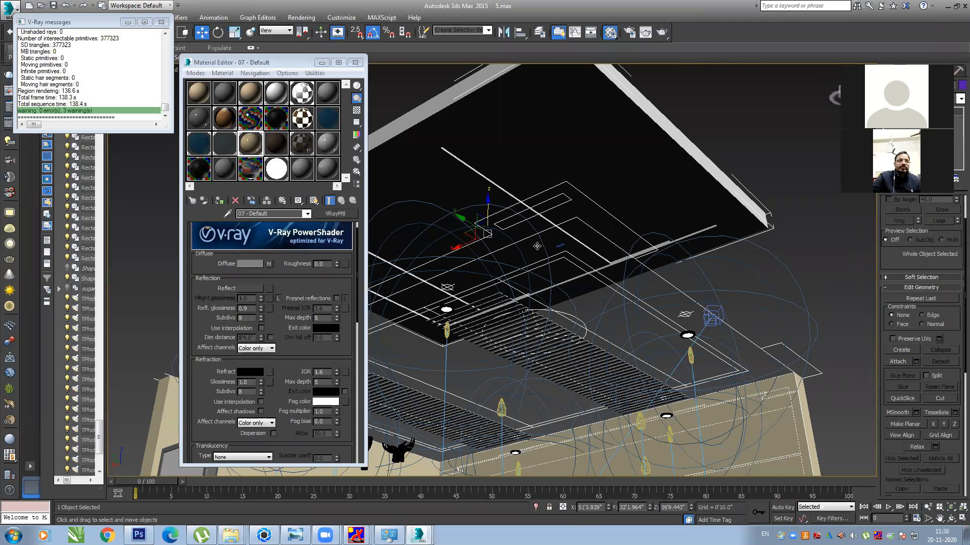
pyautogui.scroll(3, 451, 334)
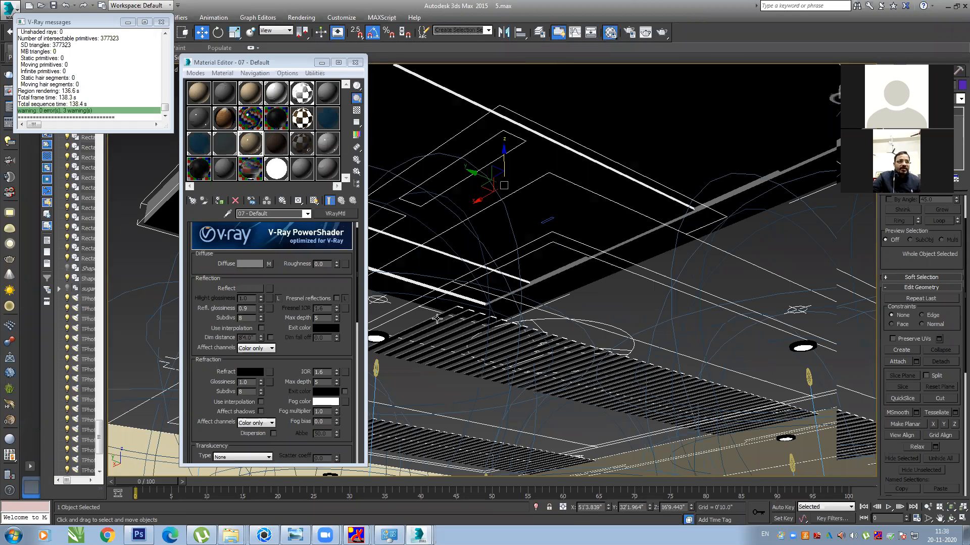
pyautogui.scroll(2, 437, 319)
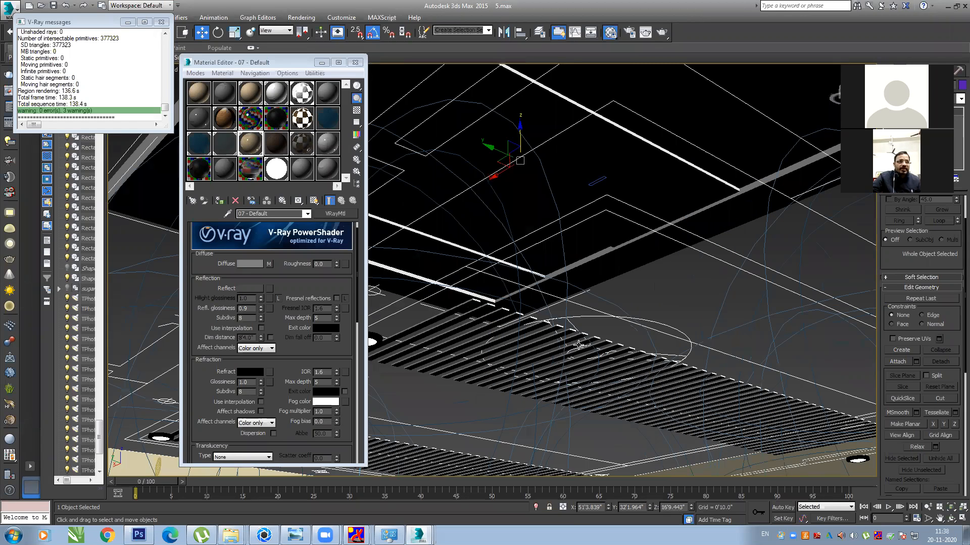
pyautogui.keyDown('alt'); pyautogui.moveTo(576, 335); pyautogui.dragTo(595, 324, button='middle'); pyautogui.keyUp('alt')
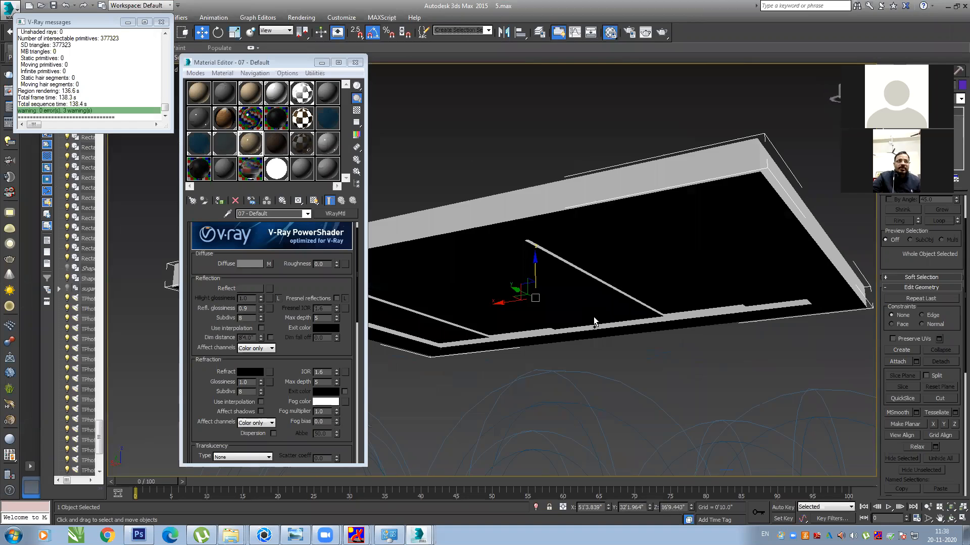
pyautogui.hotkey('ctrl', 'z')
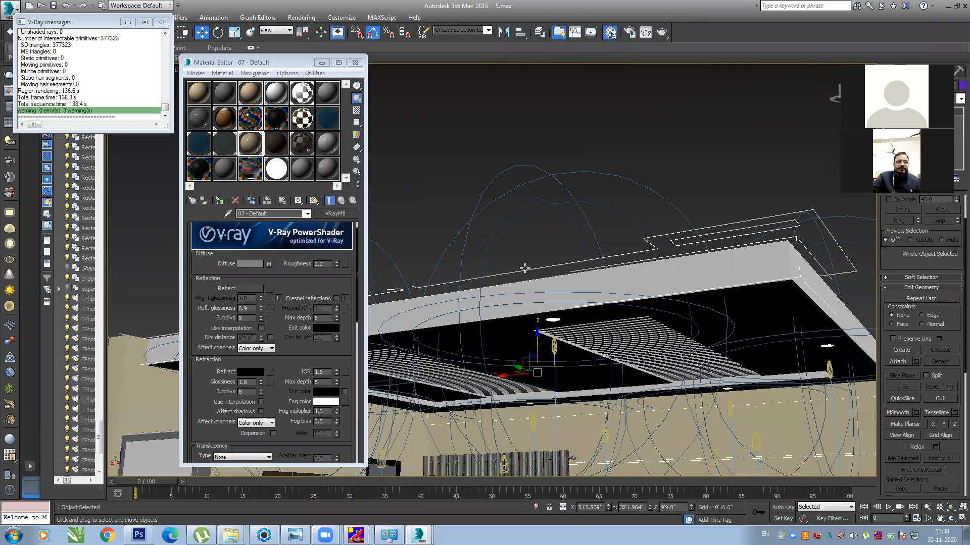
# Pick a ceiling downlight's light material into the Material Editor and compare it with the downlights in the V-Ray render
pyautogui.scroll(5, 493, 268)
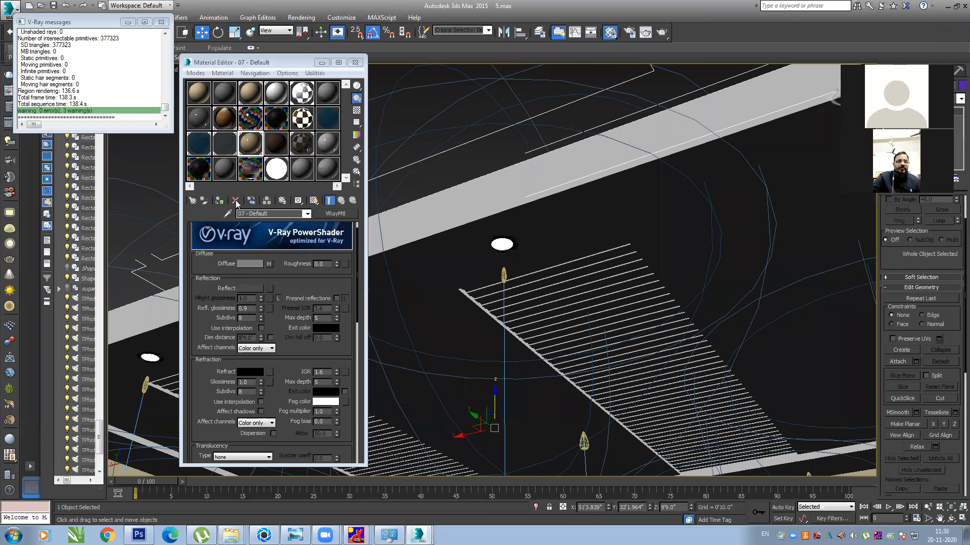
pyautogui.click(502, 245)
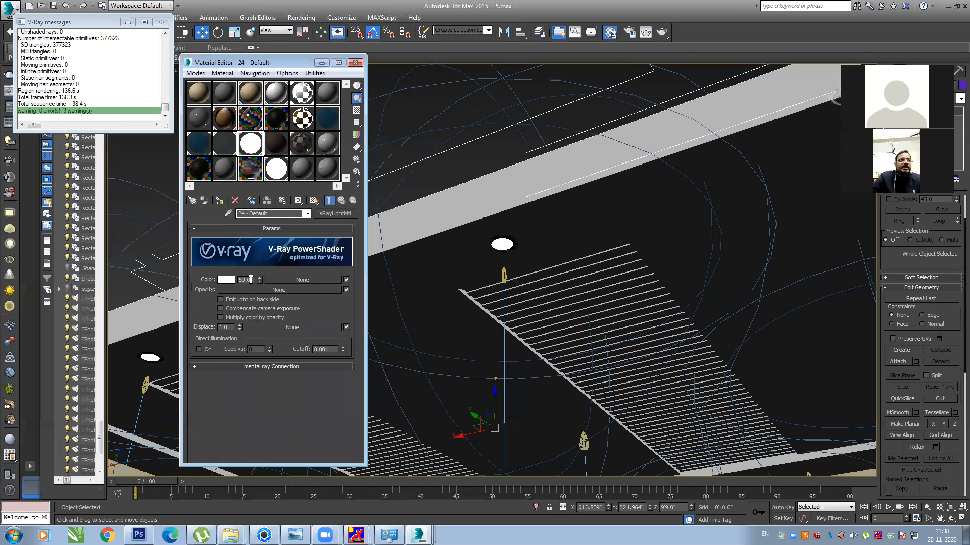
pyautogui.moveTo(561, 307); pyautogui.dragTo(537, 300, button='middle')
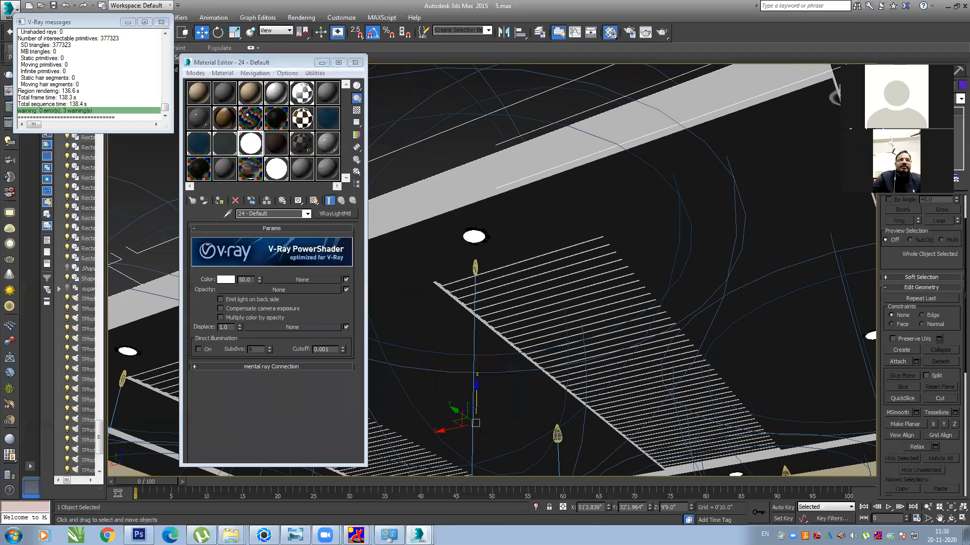
pyautogui.click(435, 509)
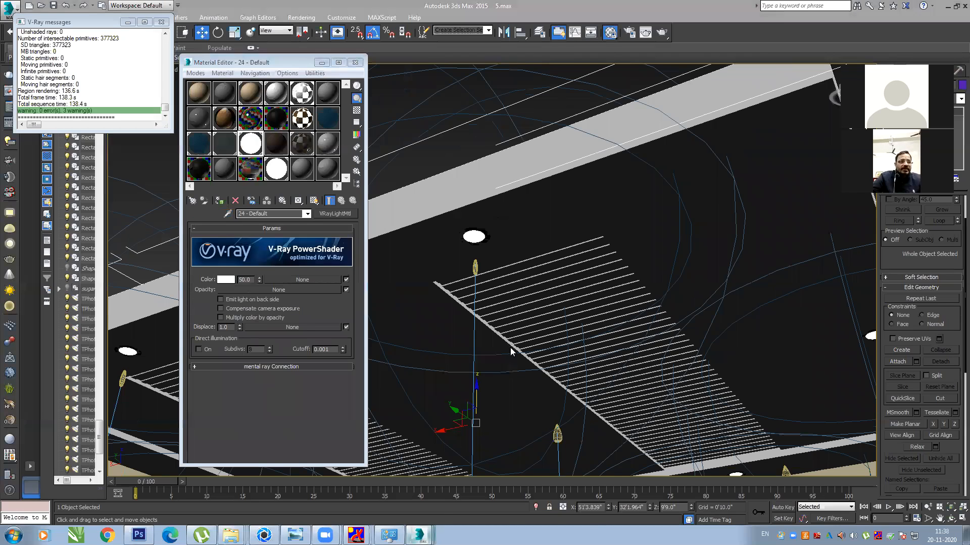
pyautogui.scroll(2, 459, 193)
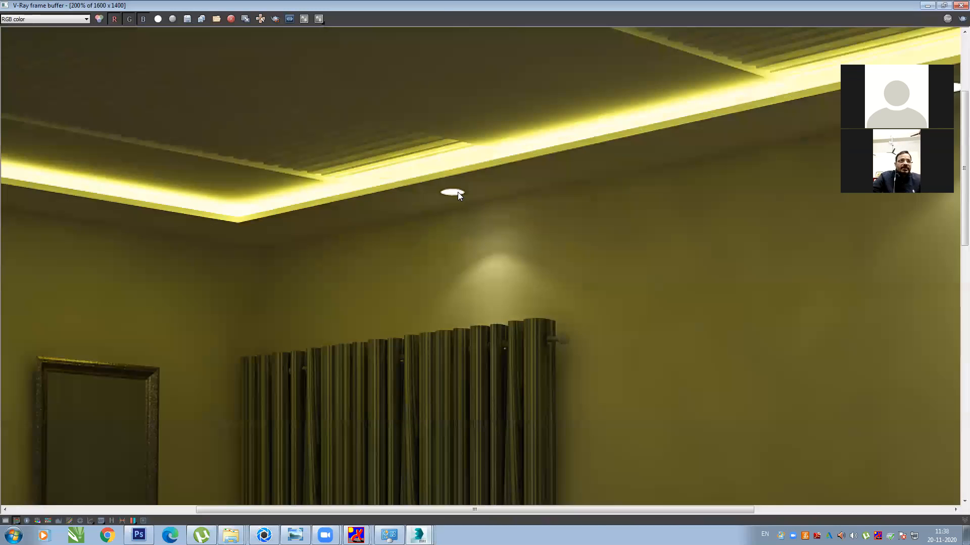
pyautogui.click(926, 6)
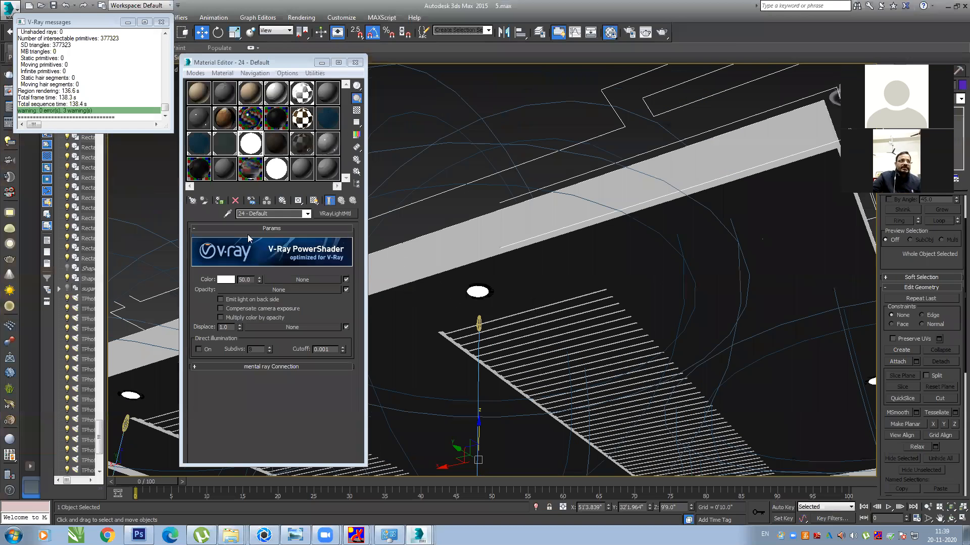
# Pick the cove's material from the ceiling, open its yellow light sub-material, and examine the cove glow in the render
pyautogui.click(226, 213)
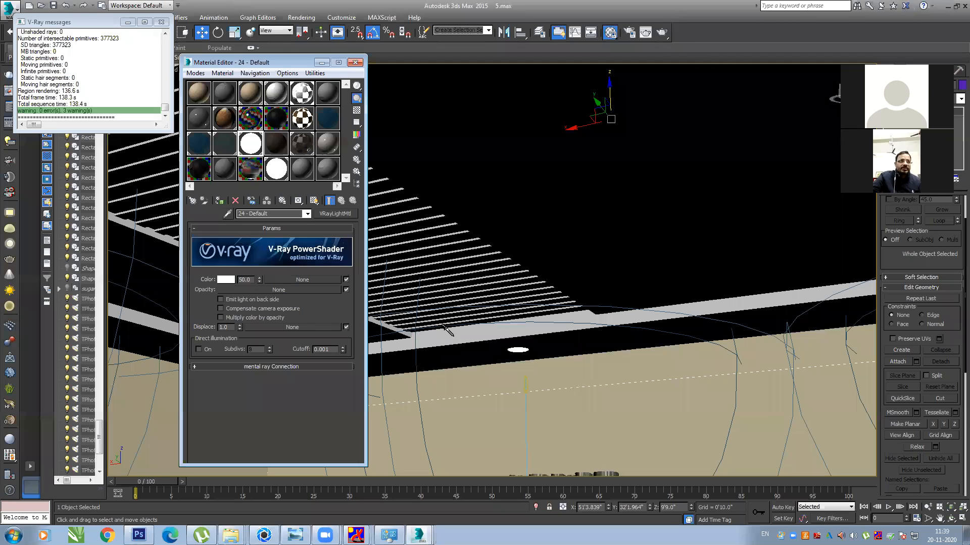
pyautogui.click(287, 280)
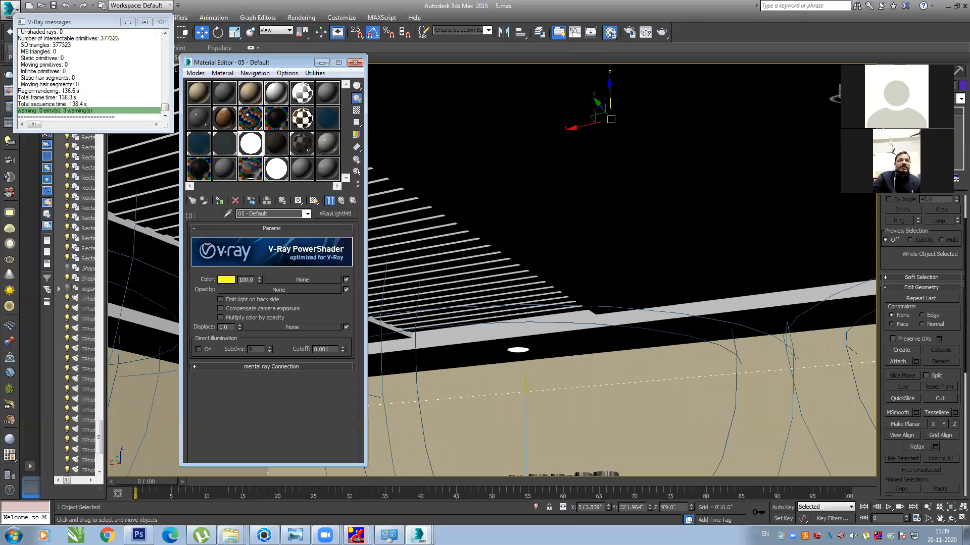
pyautogui.moveTo(421, 535)
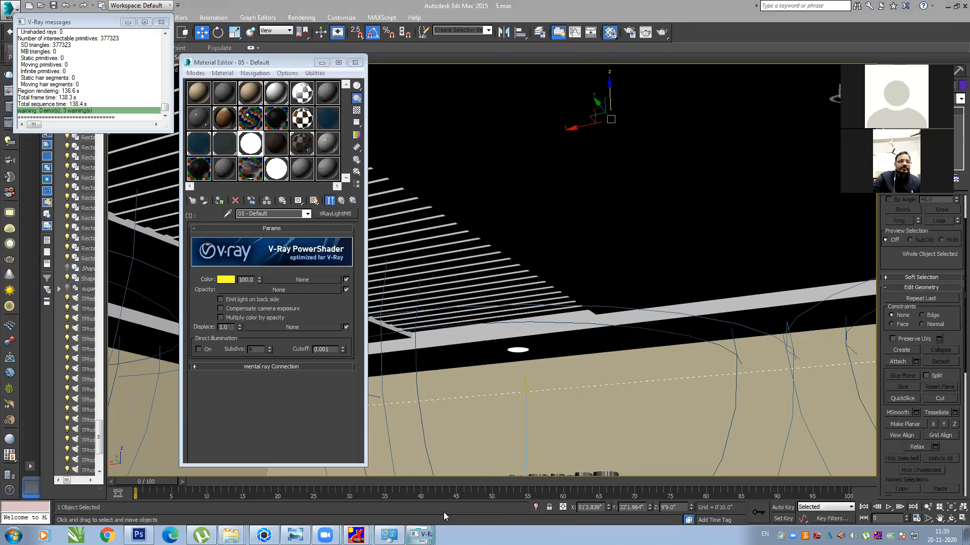
pyautogui.click(443, 512)
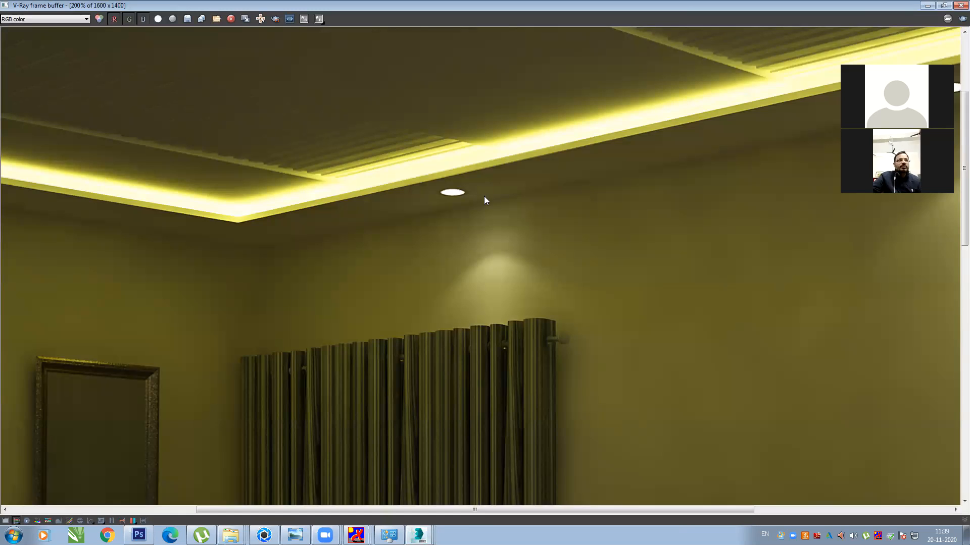
pyautogui.scroll(-2, 484, 197)
pyautogui.scroll(1, 484, 197)
pyautogui.scroll(1, 468, 160)
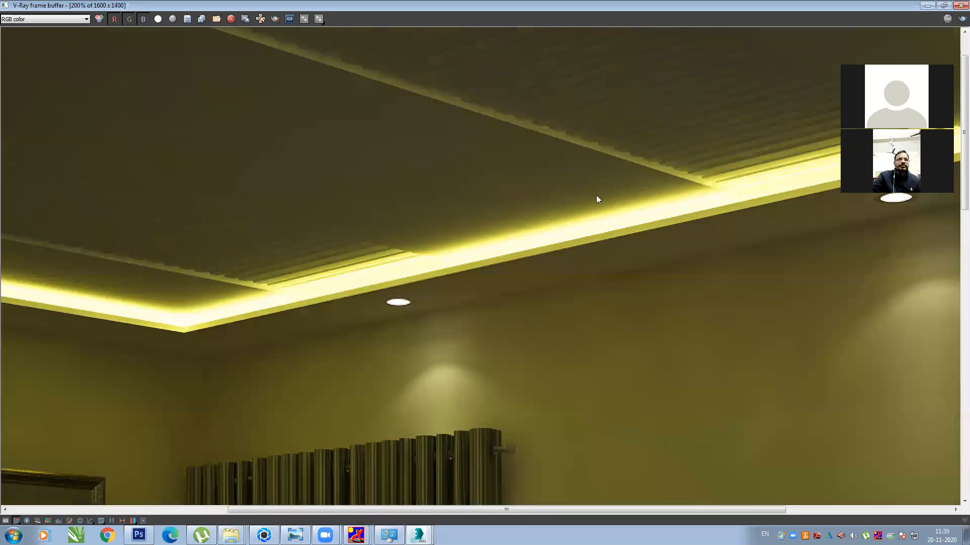
pyautogui.moveTo(550, 136); pyautogui.dragTo(542, 165, button='middle')
pyautogui.moveTo(627, 77); pyautogui.dragTo(596, 132, button='middle')
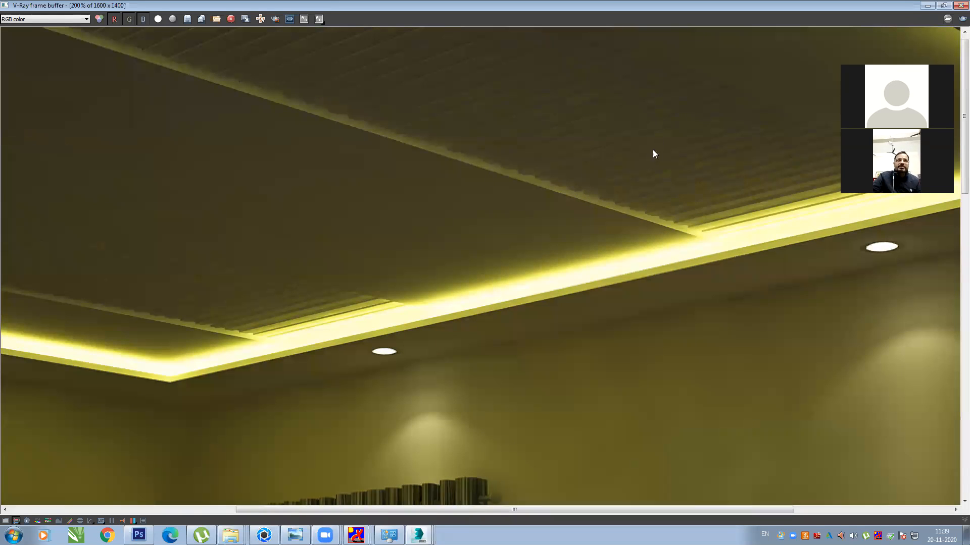
pyautogui.scroll(-2, 469, 216)
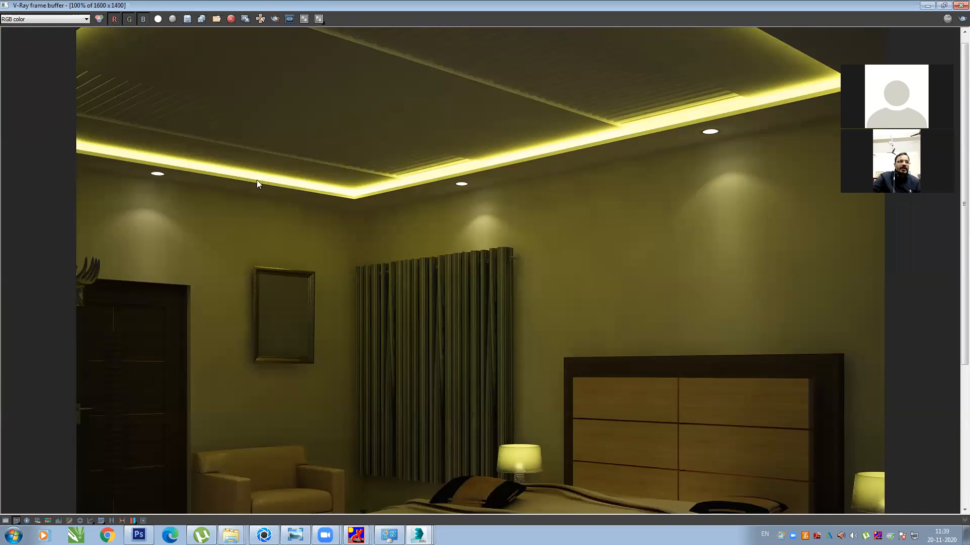
pyautogui.click(929, 6)
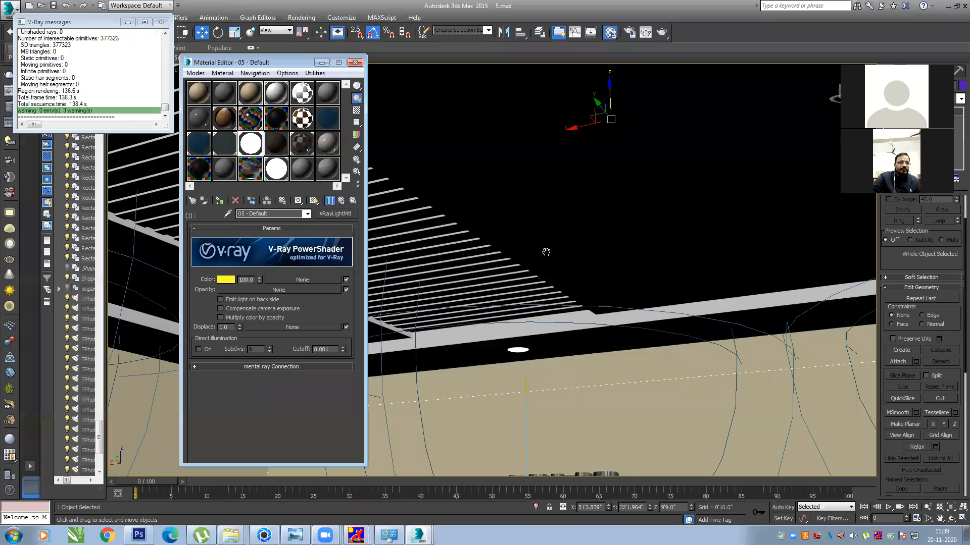
# Pick the bedside lamp's Multi/Sub-Object material, open its VRayLightMtl sub-material 5, and check the lamps in the render
pyautogui.keyDown('alt'); pyautogui.moveTo(571, 280); pyautogui.dragTo(491, 229, button='middle'); pyautogui.keyUp('alt')
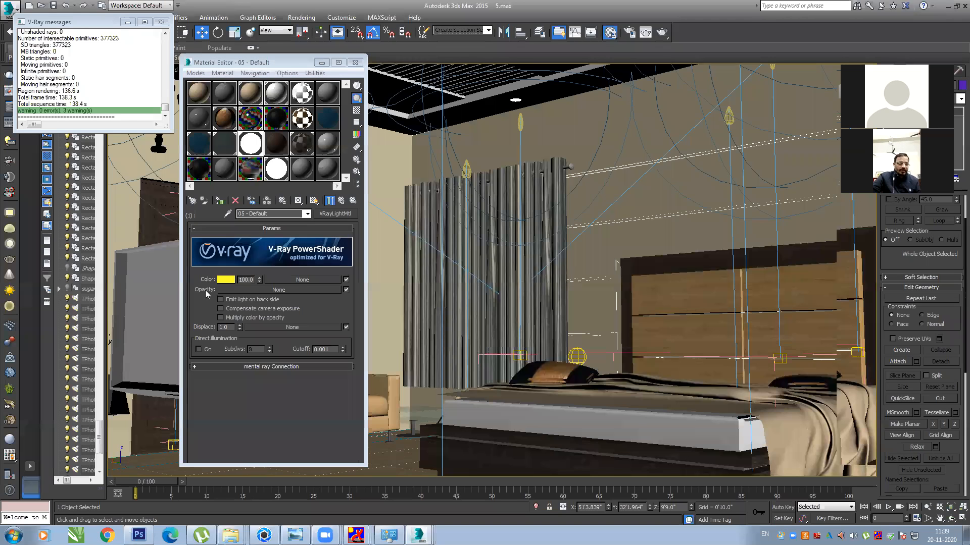
pyautogui.click(228, 214)
pyautogui.scroll(5, 505, 363)
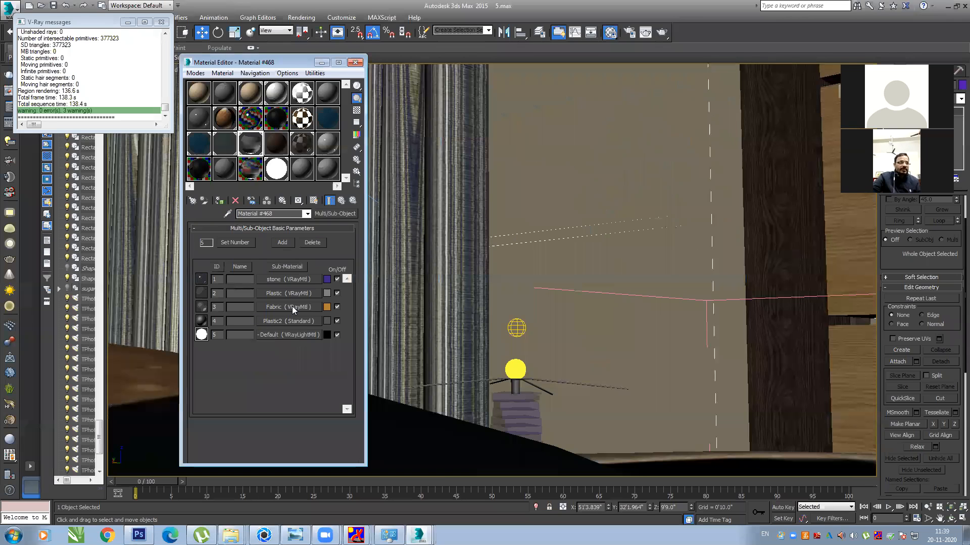
pyautogui.click(289, 338)
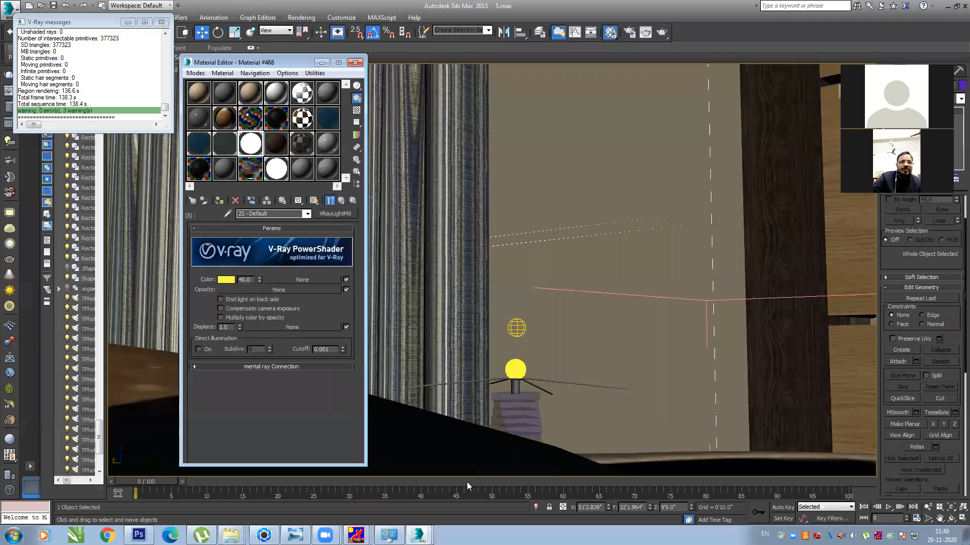
pyautogui.click(436, 515)
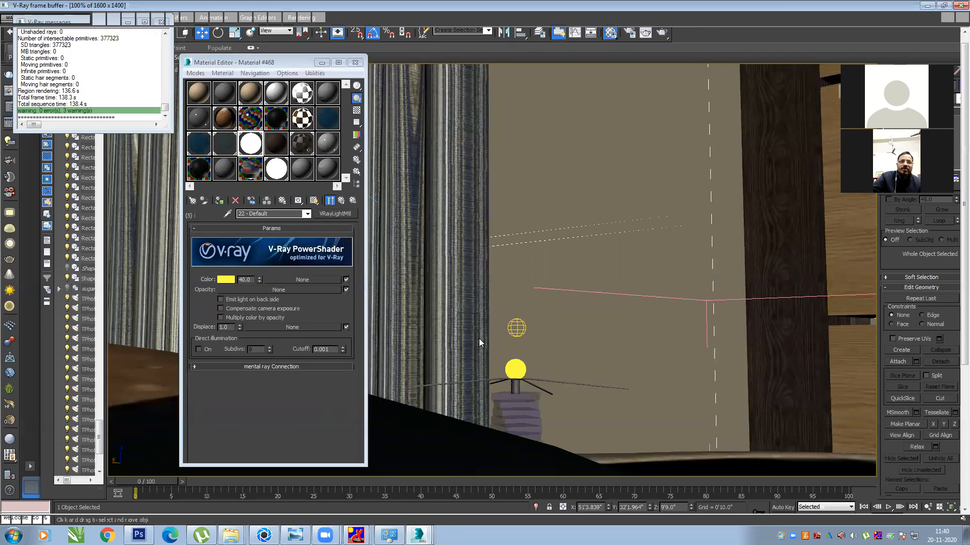
pyautogui.moveTo(548, 477); pyautogui.dragTo(512, 428, button='middle')
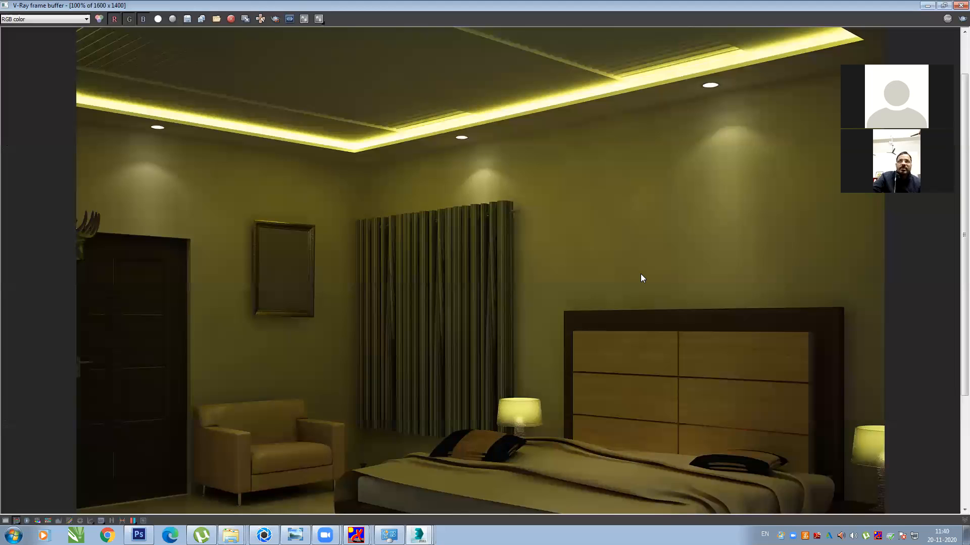
pyautogui.click(927, 6)
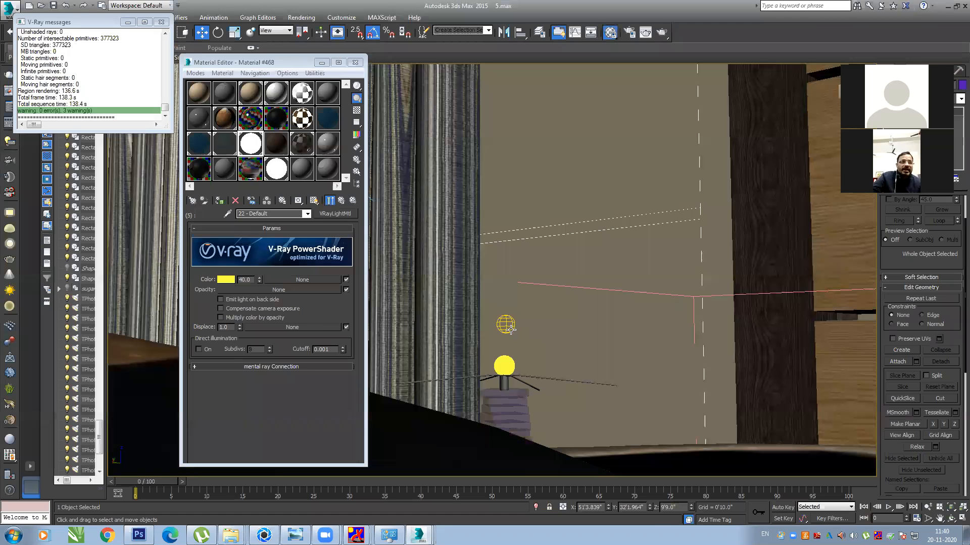
# Select the photometric free light above the bedside lamp's bulb and inspect its light distribution type, filter color and intensity
pyautogui.scroll(4, 500, 306)
pyautogui.click(499, 306)
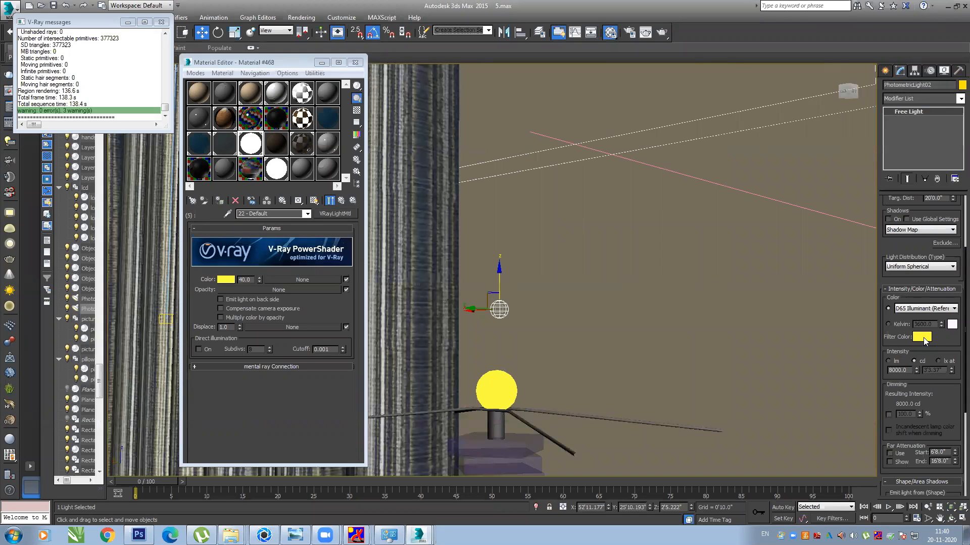
pyautogui.click(914, 267)
pyautogui.click(917, 269)
pyautogui.click(916, 269)
pyautogui.click(916, 270)
pyautogui.keyDown('alt'); pyautogui.moveTo(567, 336); pyautogui.dragTo(513, 346, button='middle'); pyautogui.keyUp('alt')
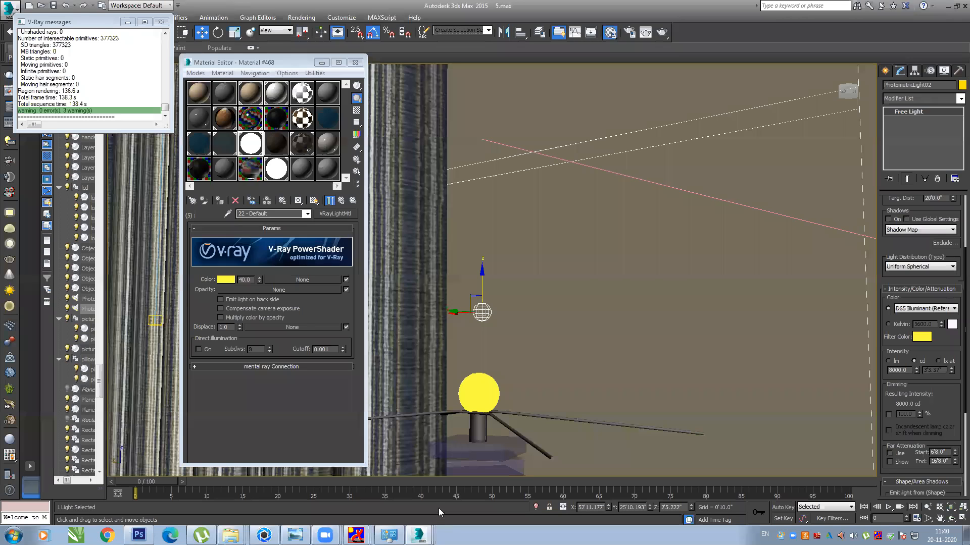
# Check the glow of the bedside lamps in the V-Ray render and minimize the frame buffer
pyautogui.hotkey('alt', 'Tab')
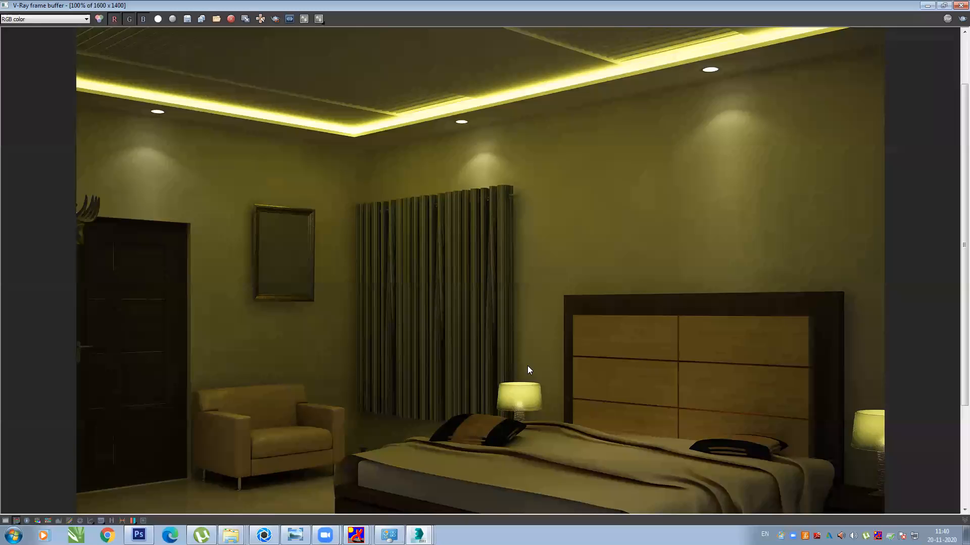
pyautogui.scroll(-1, 596, 369)
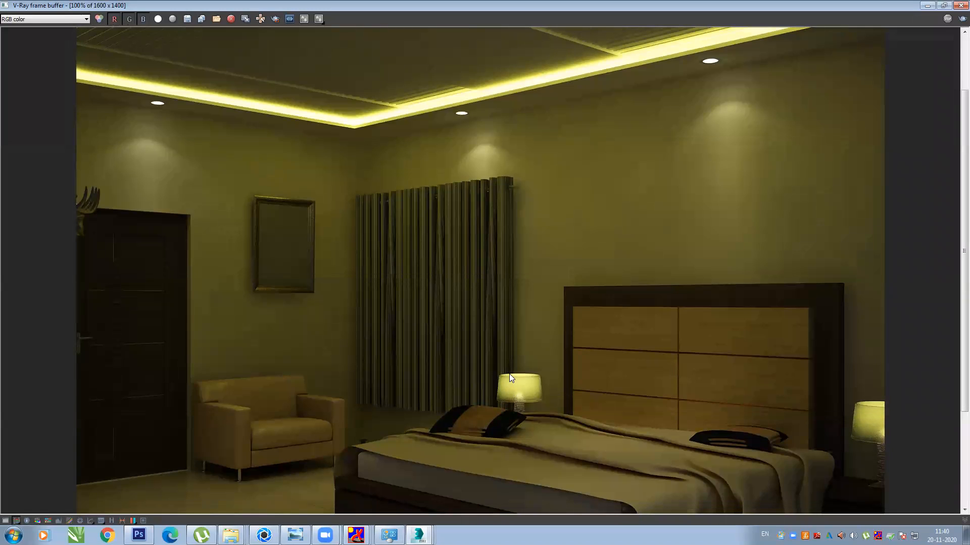
pyautogui.click(927, 6)
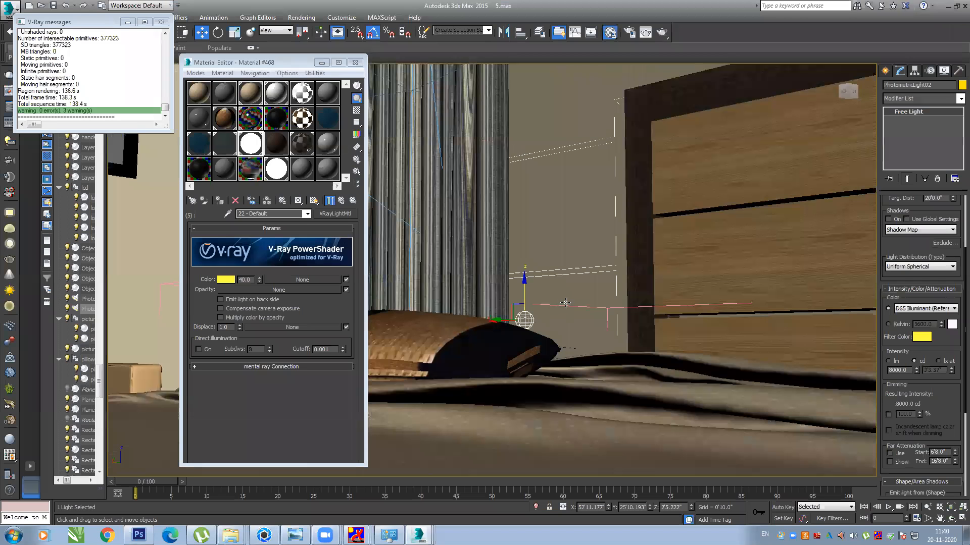
# View the light placement across the whole bedroom and bring the V-Ray render back up for comparison
pyautogui.scroll(-5, 627, 323)
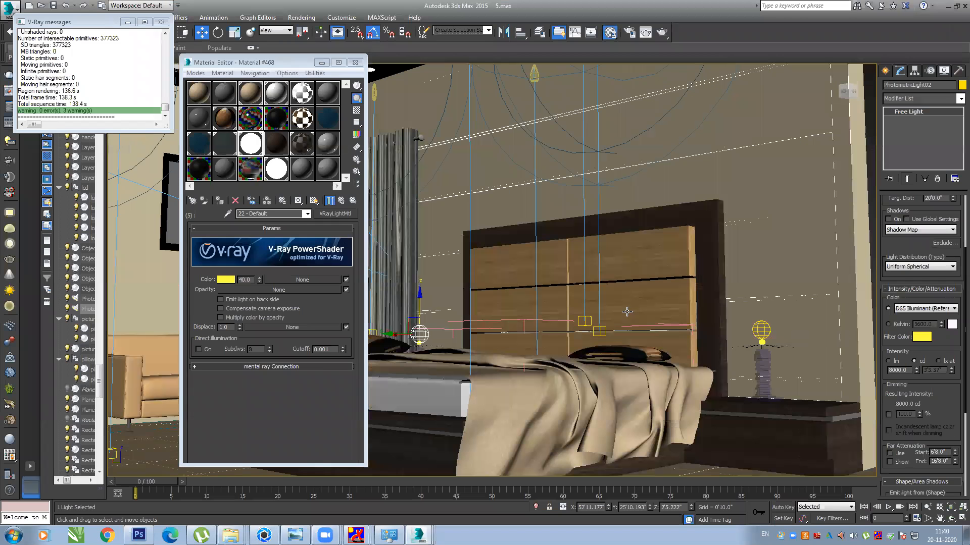
pyautogui.scroll(2, 600, 295)
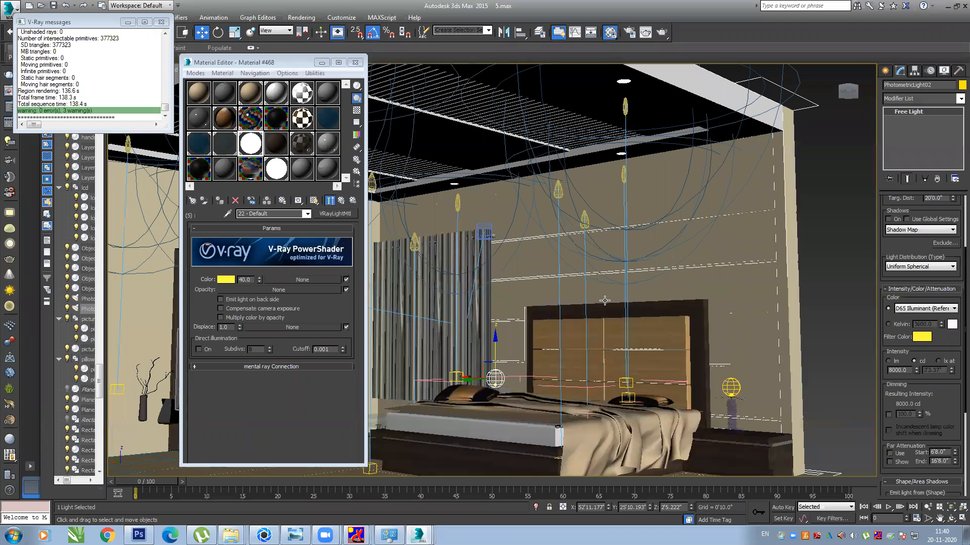
pyautogui.keyDown('alt'); pyautogui.moveTo(635, 306); pyautogui.dragTo(656, 308, button='middle'); pyautogui.keyUp('alt')
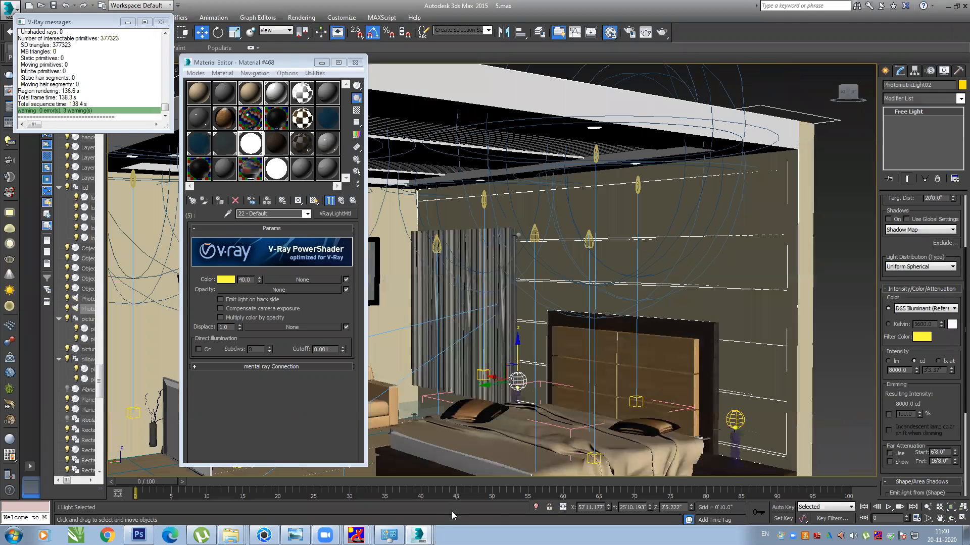
pyautogui.click(418, 535)
pyautogui.click(460, 500)
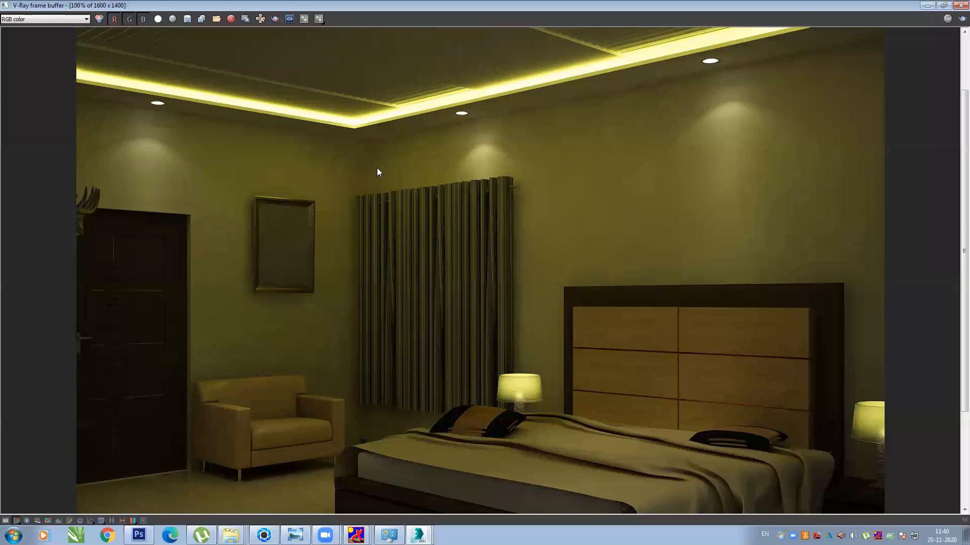
# Return from the render to the scene, select the target light above the headboard, and inspect its filter color, intensity and far attenuation
pyautogui.scroll(2, 377, 172)
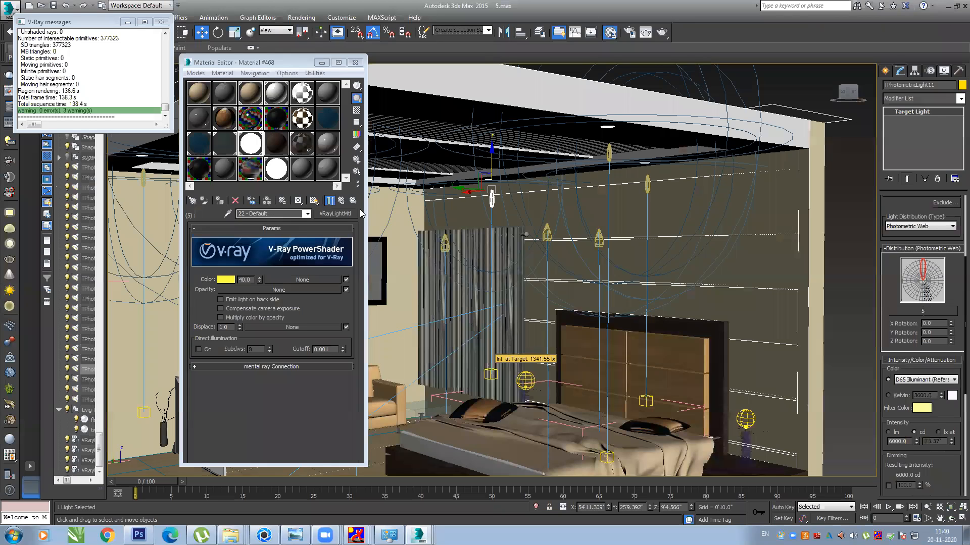
pyautogui.click(646, 184)
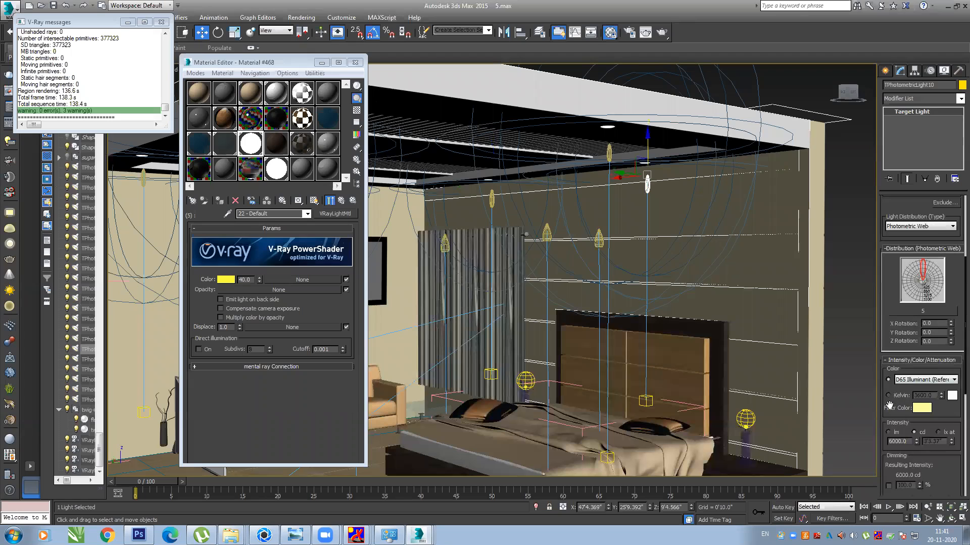
pyautogui.scroll(-3, 891, 399)
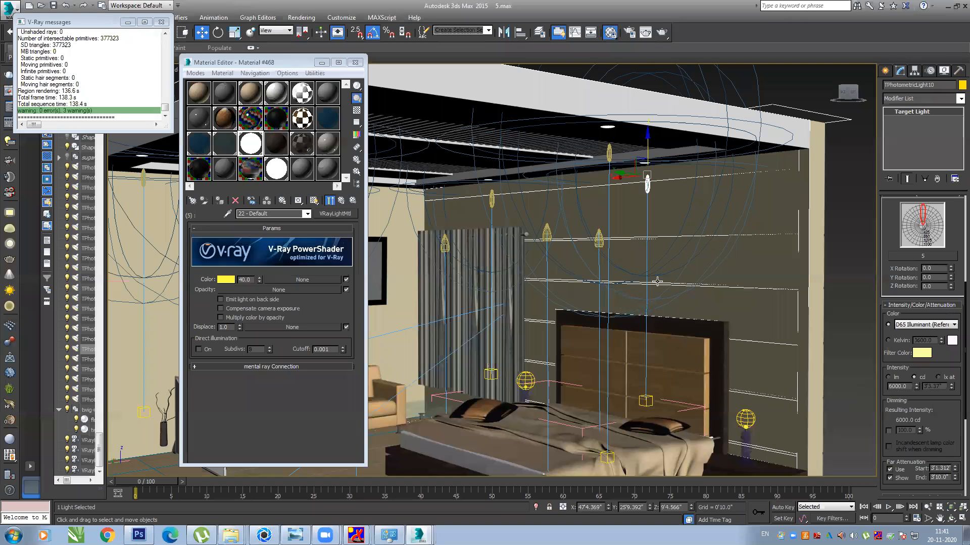
# Examine the arrangement of the ceiling downlights from below and from the open side of the bedroom
pyautogui.keyDown('alt'); pyautogui.moveTo(716, 246); pyautogui.dragTo(570, 242, button='middle'); pyautogui.keyUp('alt')
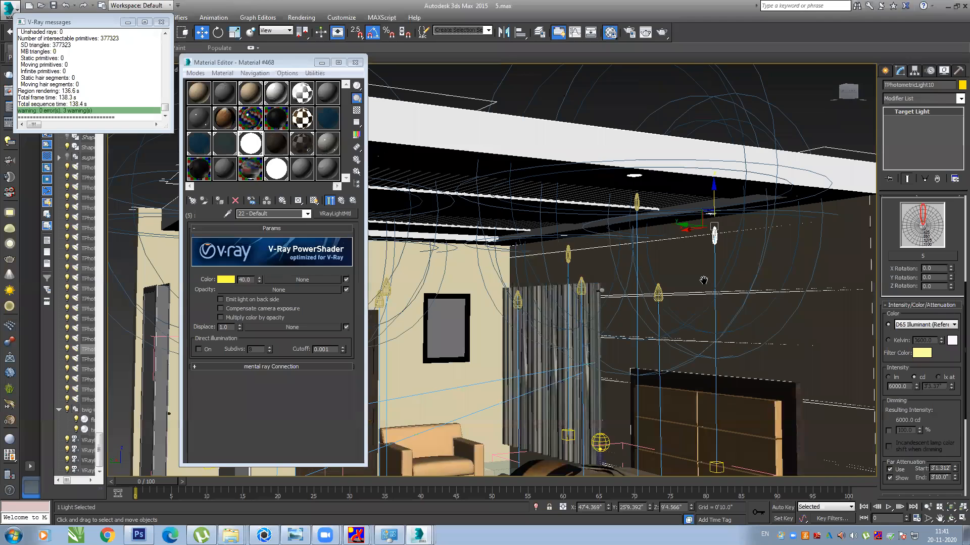
pyautogui.hotkey('shift', 'z')
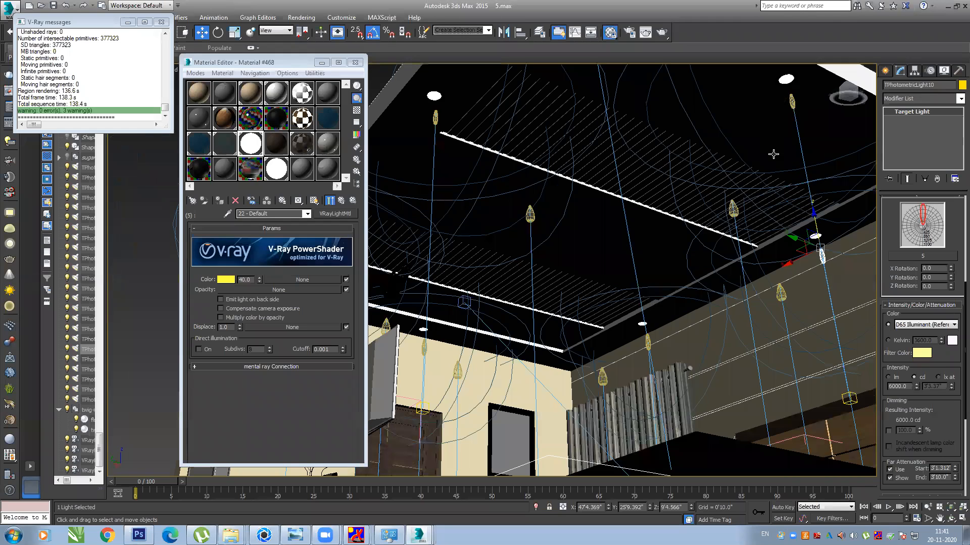
pyautogui.hotkey('shift', 'z')
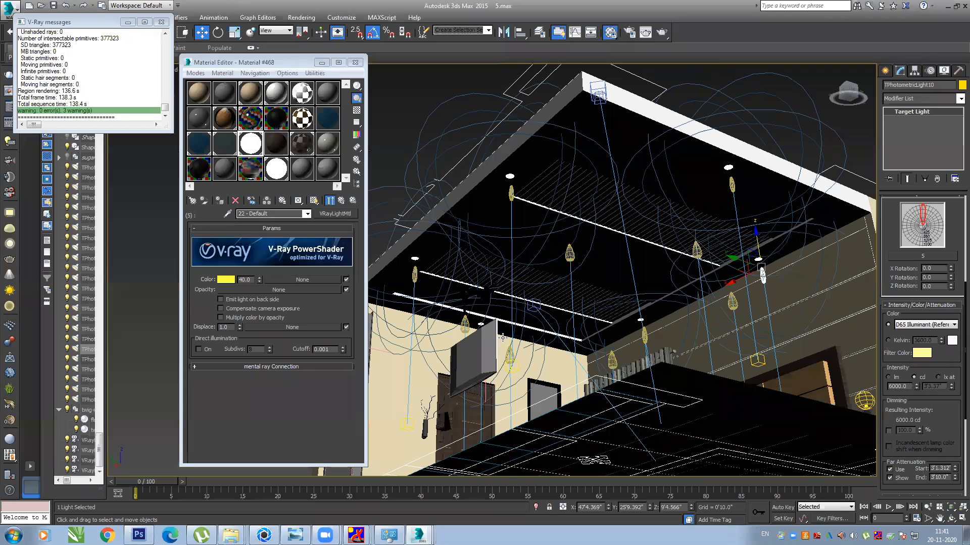
pyautogui.hotkey('shift', 'z')
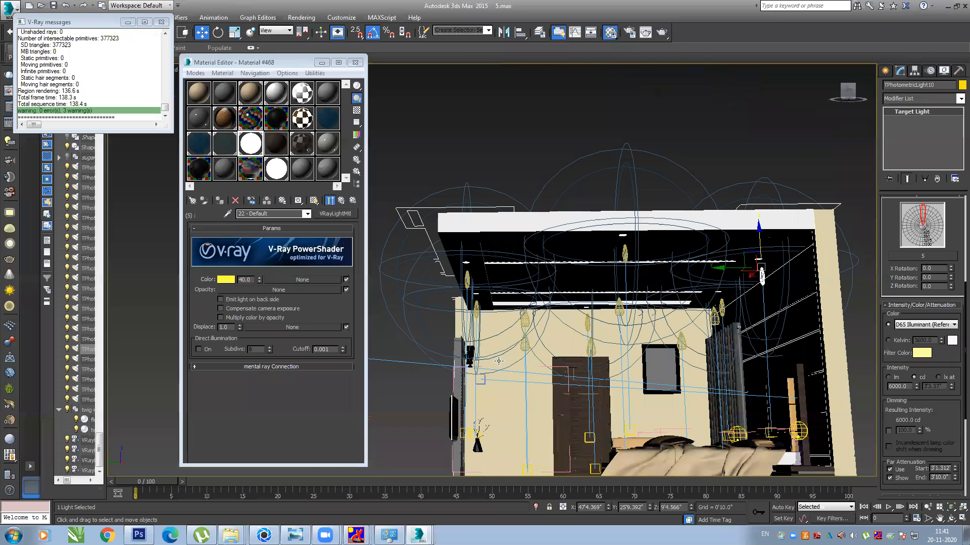
pyautogui.hotkey('shift', 'z')
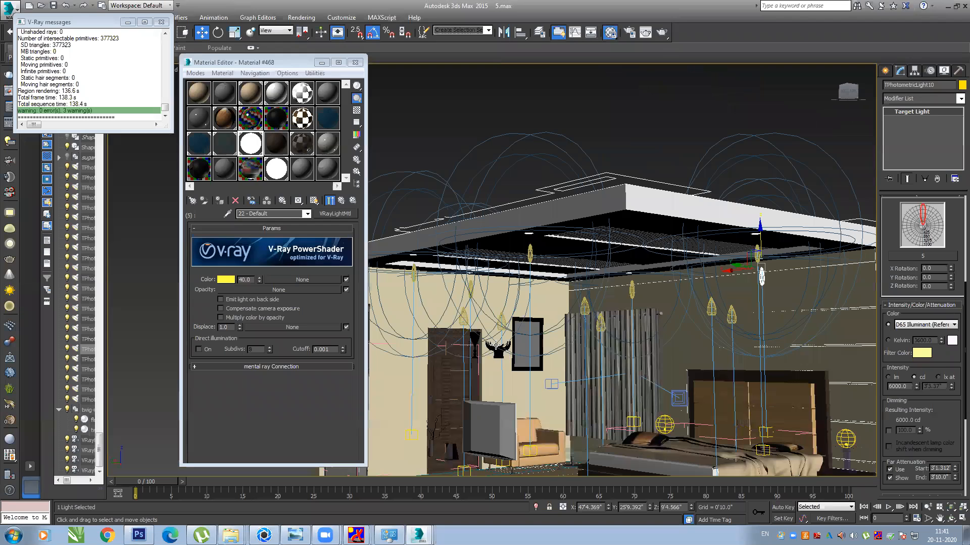
pyautogui.hotkey('shift', 'z')
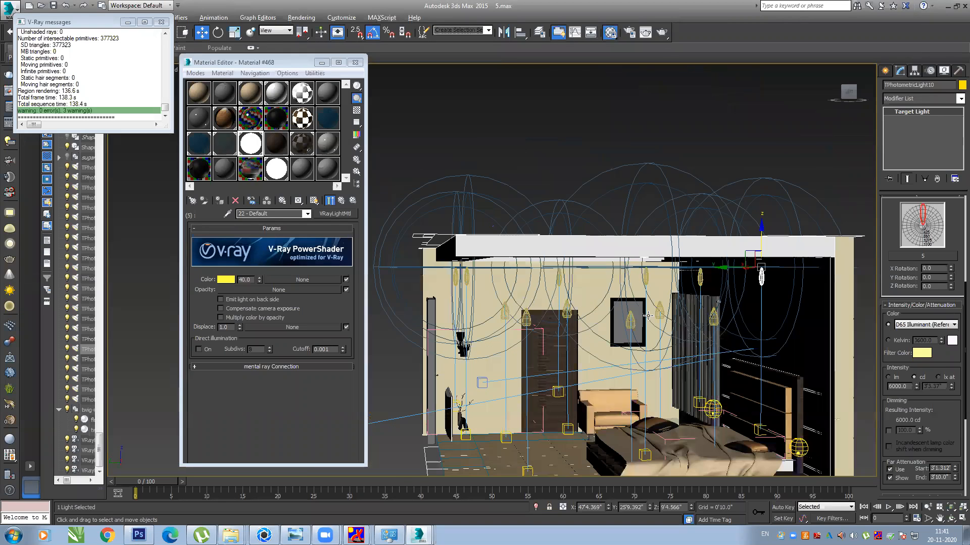
pyautogui.hotkey('shift', 'z')
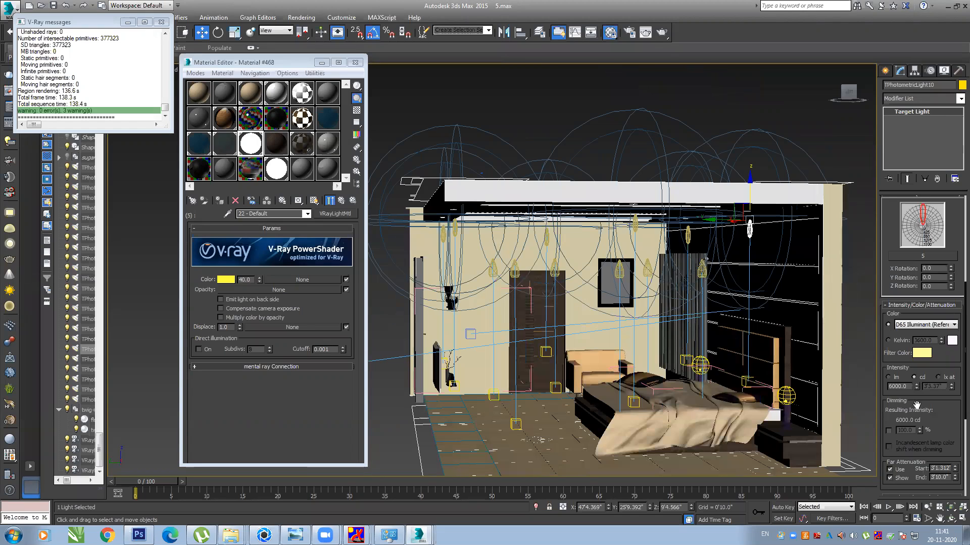
# Select the downlights near the curtain, the door and the far corner, comparing their filter colors and intensities
pyautogui.click(701, 272)
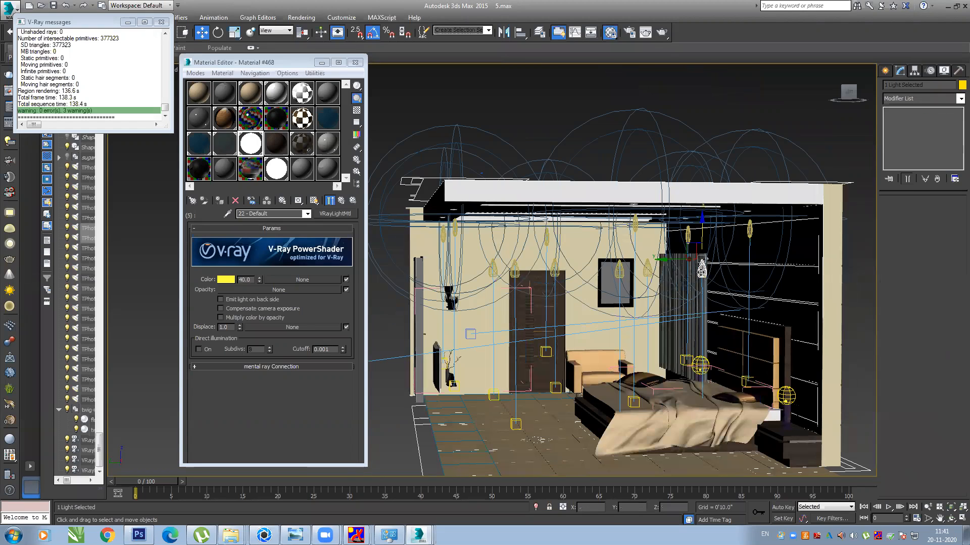
pyautogui.click(545, 239)
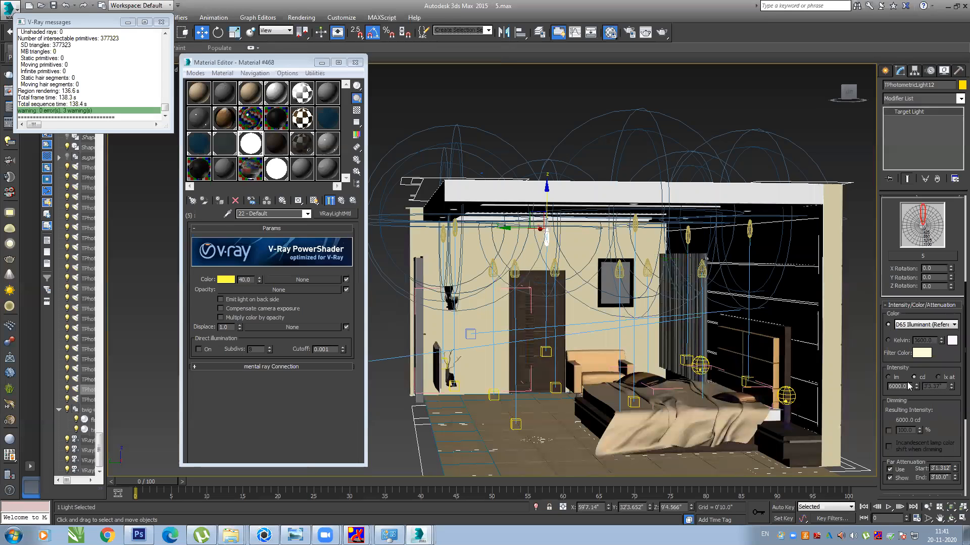
pyautogui.moveTo(453, 272); pyautogui.dragTo(472, 278, button='middle')
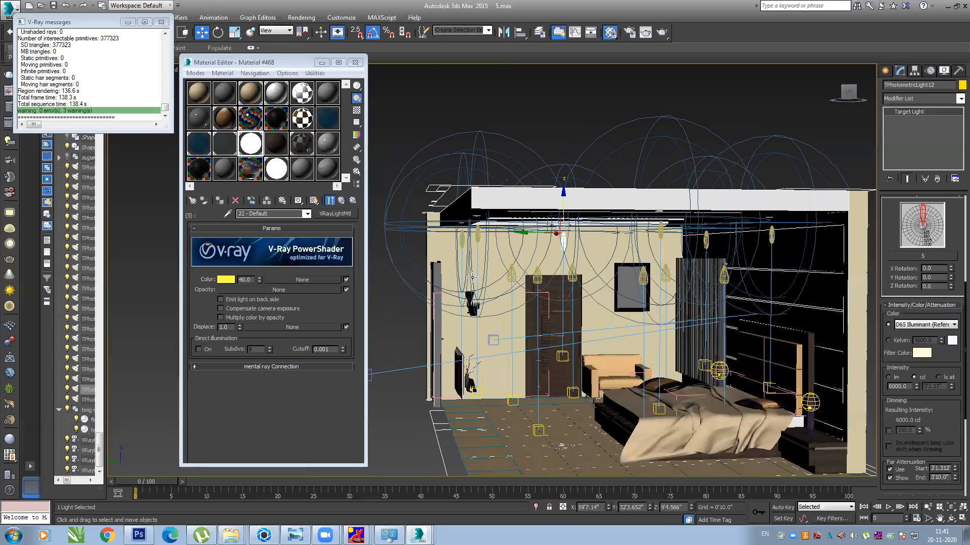
pyautogui.click(461, 238)
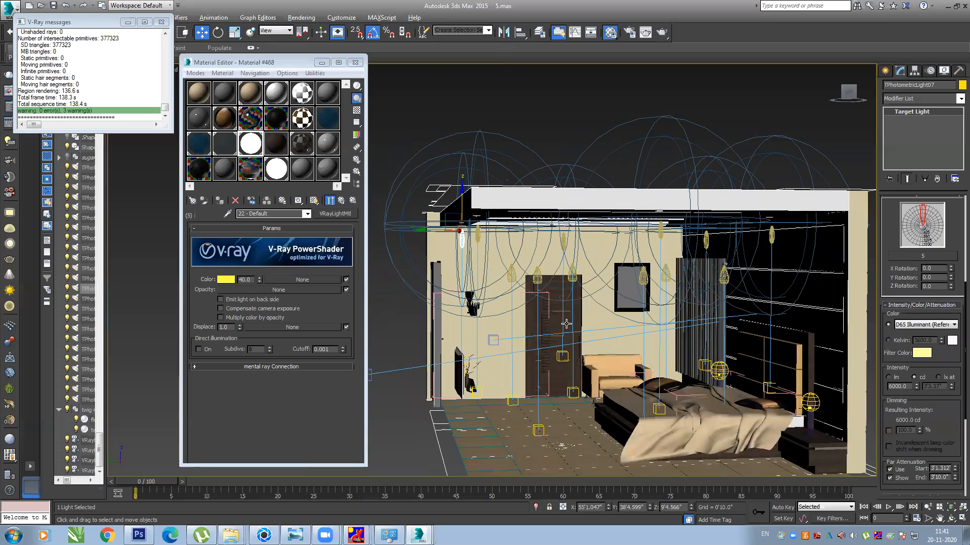
# Pick the wood material from the headboard panel into the Material Editor and inspect its diffuse and bump maps
pyautogui.moveTo(602, 338)
pyautogui.keyDown('alt'); pyautogui.mouseDown(button='middle')
pyautogui.moveTo(586, 350)
pyautogui.moveTo(601, 355)
pyautogui.mouseUp(button='middle'); pyautogui.keyUp('alt')
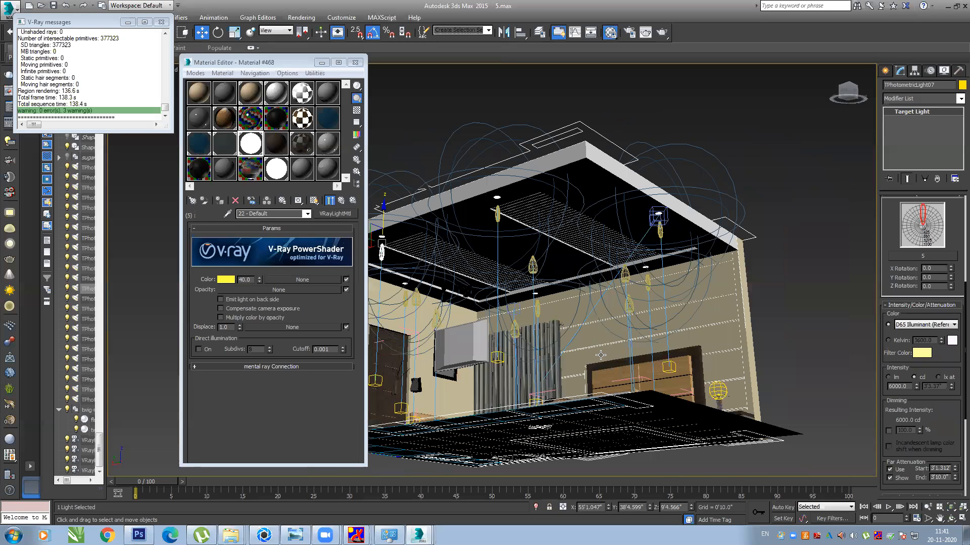
pyautogui.keyDown('alt'); pyautogui.moveTo(662, 300); pyautogui.dragTo(649, 305, button='middle'); pyautogui.keyUp('alt')
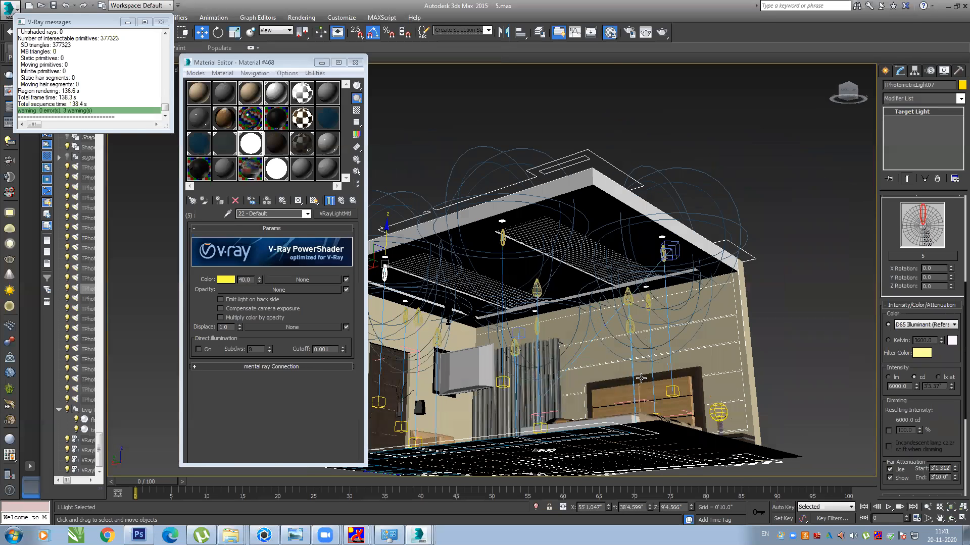
pyautogui.keyDown('alt'); pyautogui.moveTo(642, 349); pyautogui.dragTo(618, 314, button='middle'); pyautogui.keyUp('alt')
pyautogui.scroll(5, 685, 299)
pyautogui.moveTo(685, 299); pyautogui.dragTo(374, 287, button='middle')
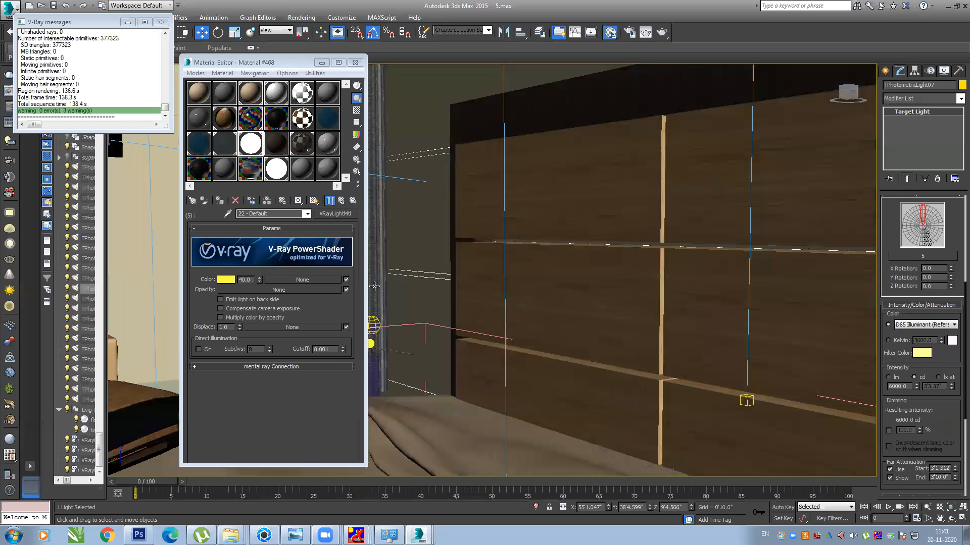
pyautogui.click(228, 213)
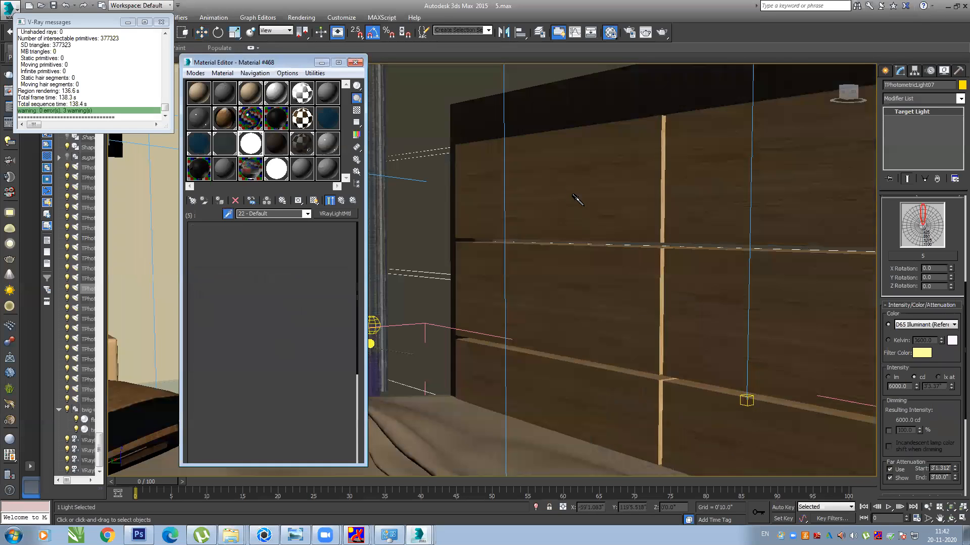
pyautogui.click(577, 199)
pyautogui.click(228, 213)
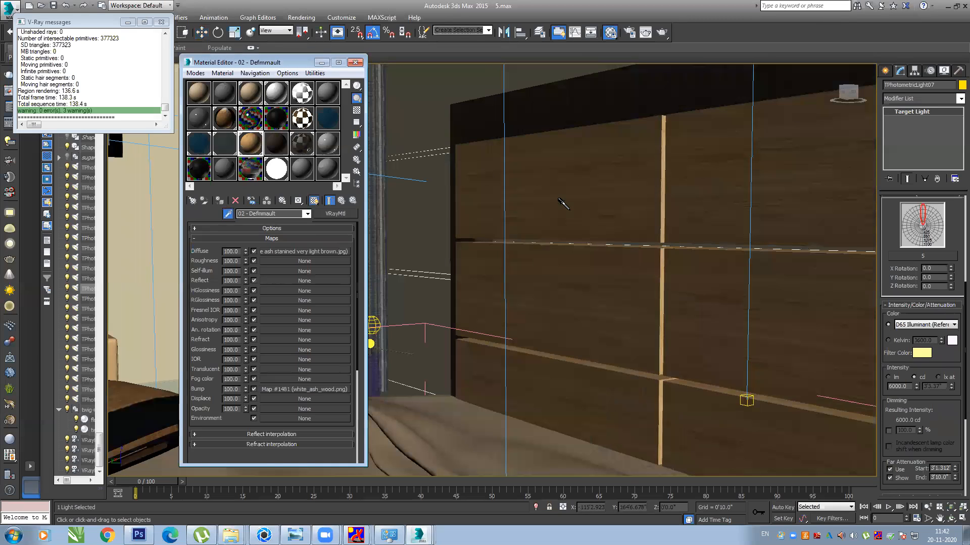
pyautogui.click(569, 209)
# Select the headboard's middle panel and switch its Extrude and UVW Map modifiers off and on to check how it is built
pyautogui.click(546, 284)
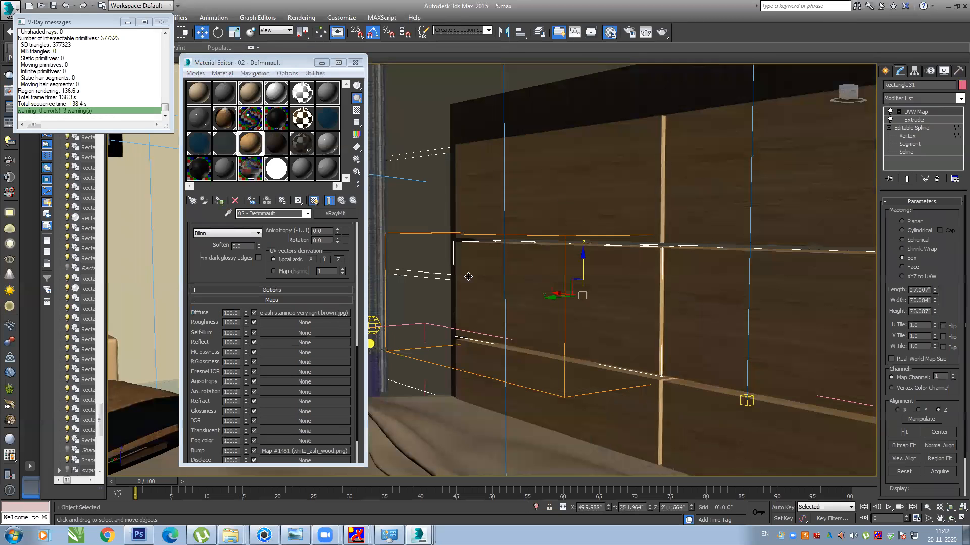
pyautogui.moveTo(576, 300); pyautogui.dragTo(529, 303, button='middle')
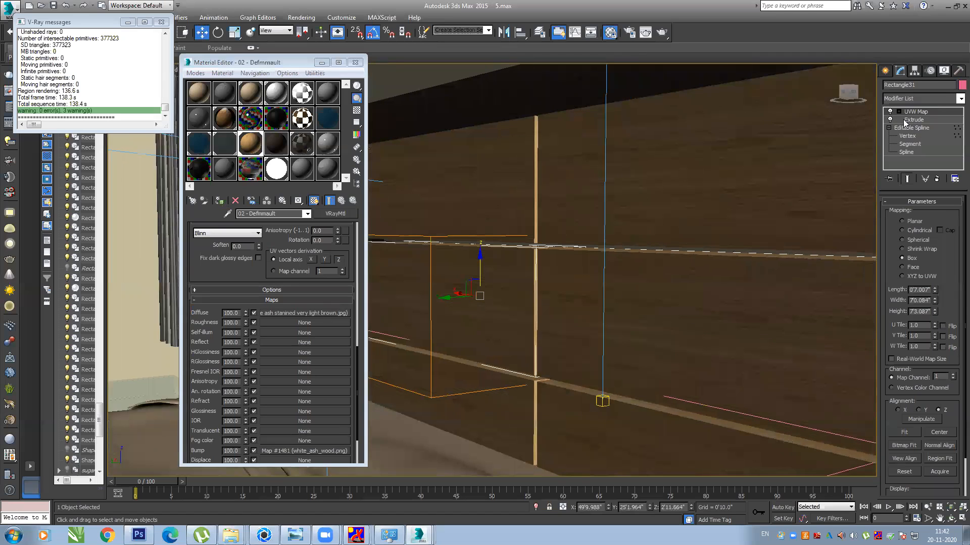
pyautogui.click(889, 127)
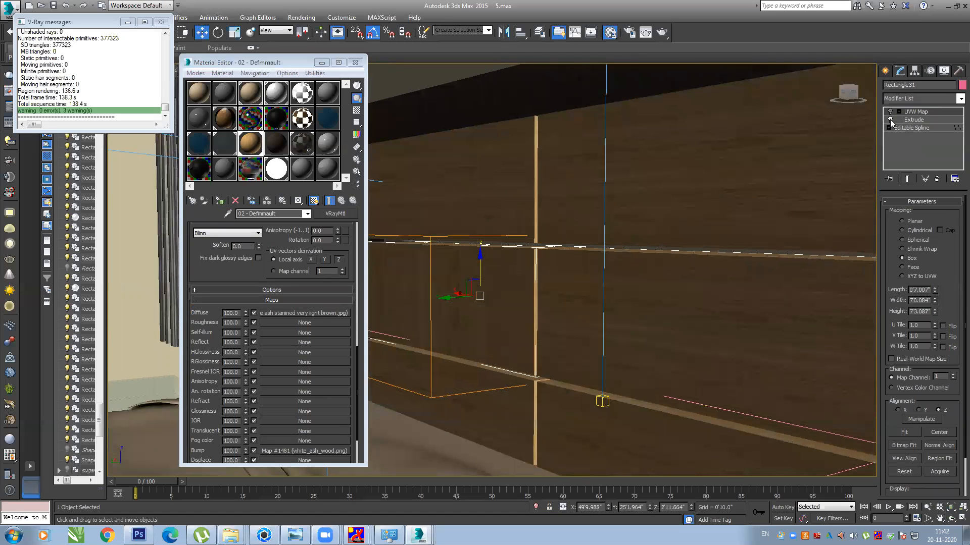
pyautogui.click(890, 121)
pyautogui.moveTo(722, 282); pyautogui.dragTo(798, 281, button='middle')
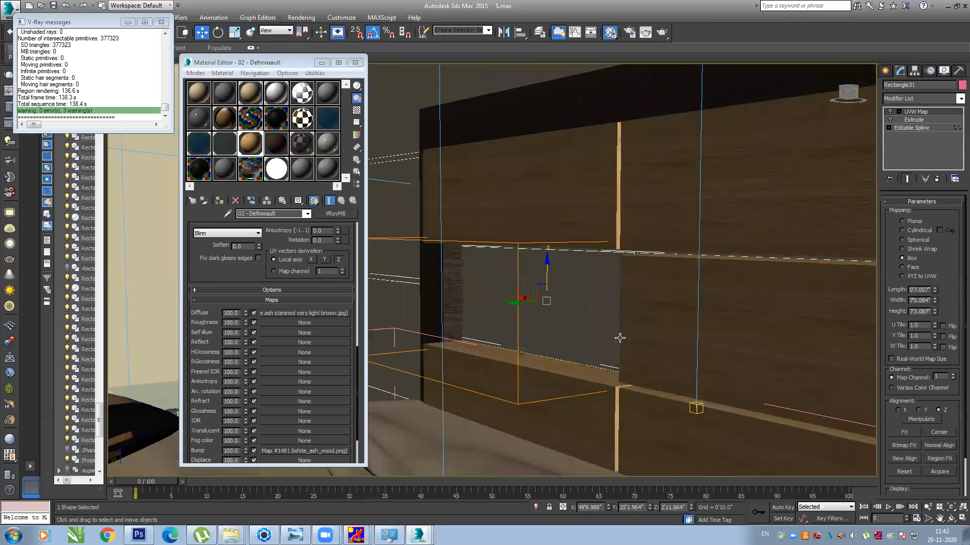
pyautogui.moveTo(620, 338); pyautogui.dragTo(947, 73, button='middle')
pyautogui.moveTo(869, 122); pyautogui.dragTo(893, 125, button='middle')
pyautogui.click(891, 120)
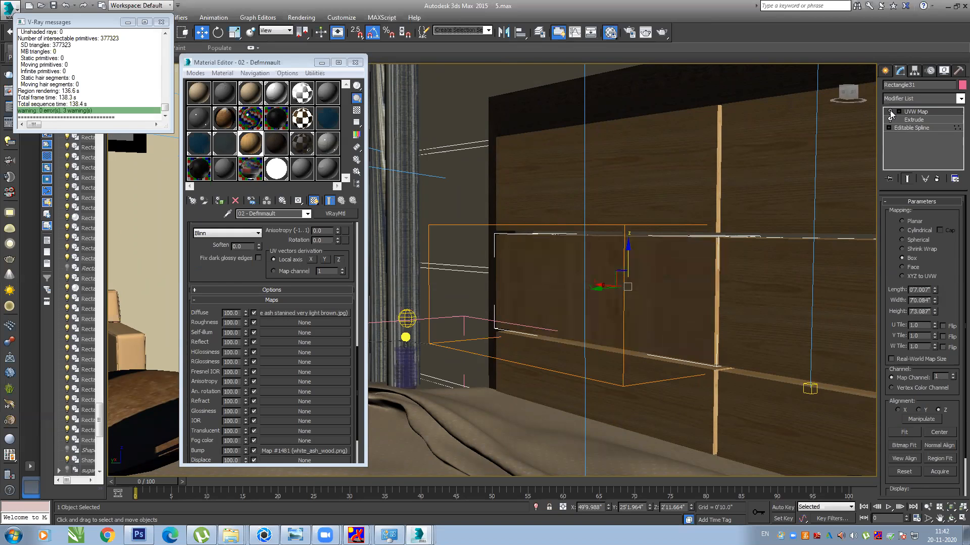
# Try rotating the headboard panel's UVW Map gizmo by 90 degrees, undo it, and try a free rotation with angle snap turned off
pyautogui.click(917, 112)
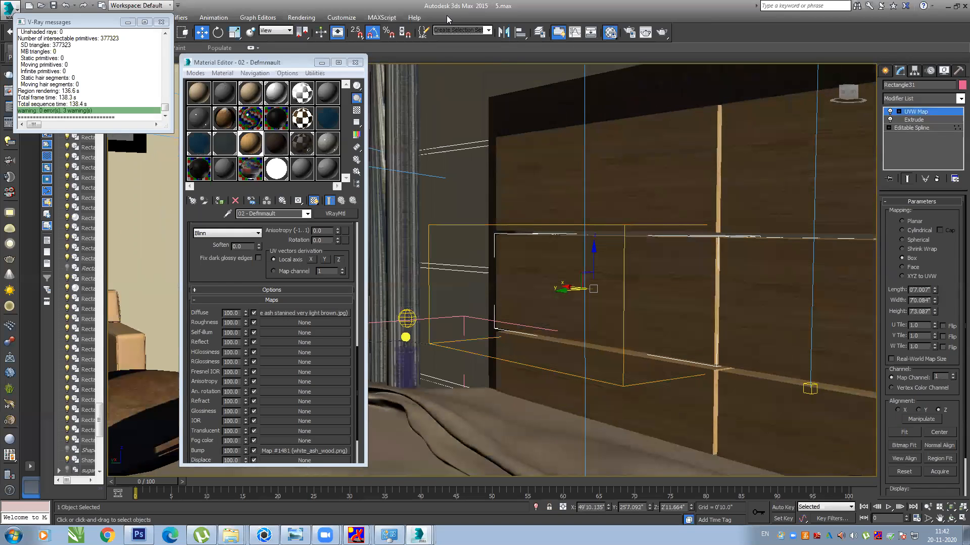
pyautogui.press('e')
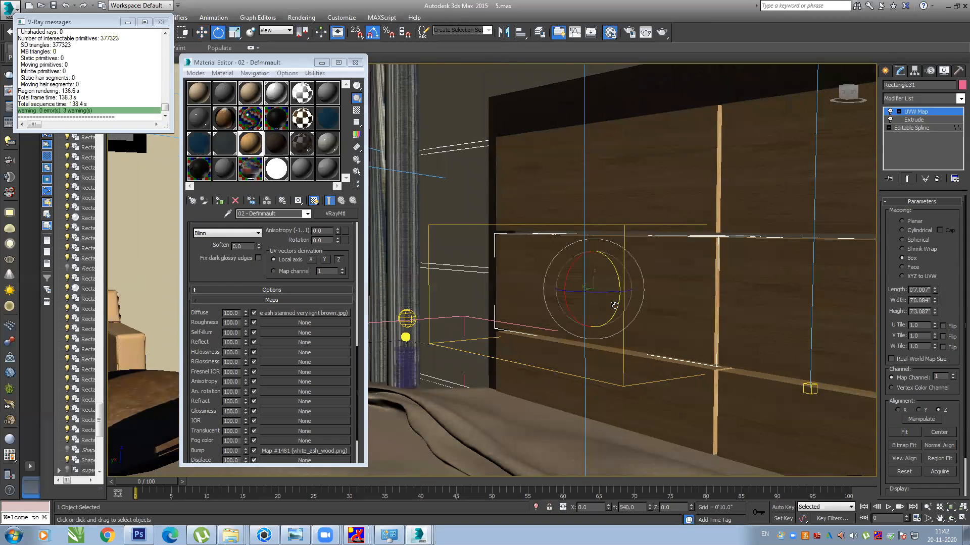
pyautogui.click(903, 112)
pyautogui.click(899, 112)
pyautogui.click(920, 121)
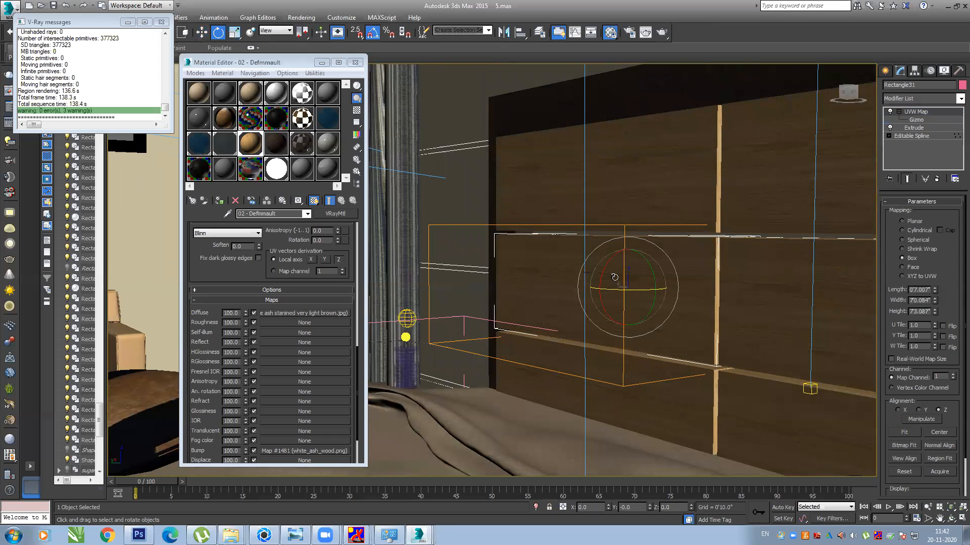
pyautogui.moveTo(615, 277); pyautogui.dragTo(619, 267)
pyautogui.hotkey('ctrl', 'z')
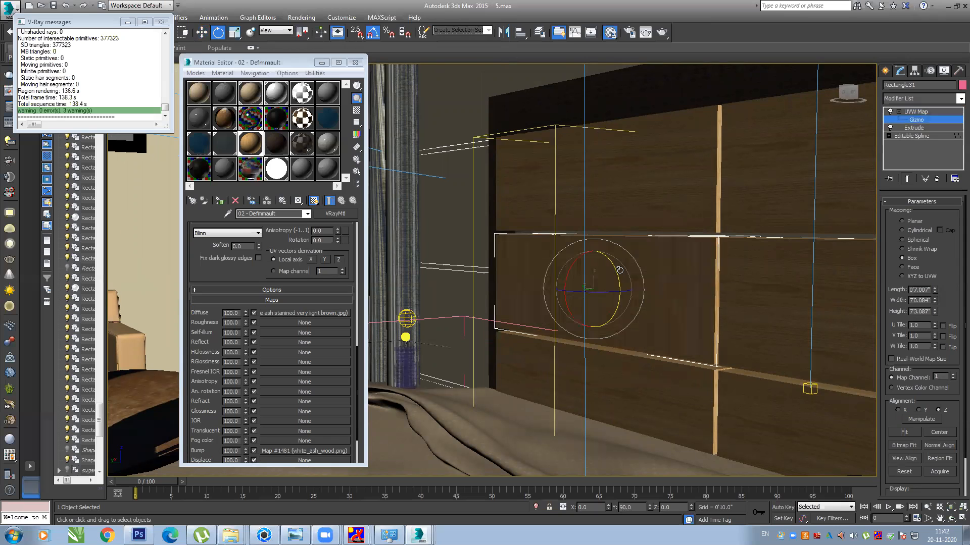
pyautogui.click(373, 33)
pyautogui.moveTo(615, 280)
pyautogui.mouseDown()
pyautogui.moveTo(617, 297)
pyautogui.moveTo(602, 295)
pyautogui.moveTo(604, 270)
pyautogui.mouseUp()
# View the whole bedroom and the ceiling lights above the curtain, and bring the V-Ray render back up for comparison
pyautogui.scroll(-6, 601, 280)
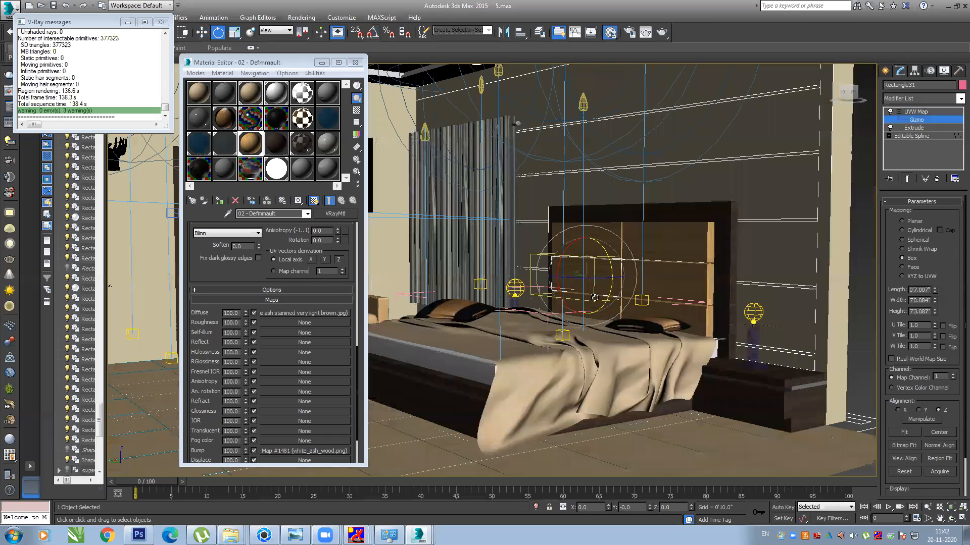
pyautogui.moveTo(647, 312); pyautogui.dragTo(643, 144, button='middle')
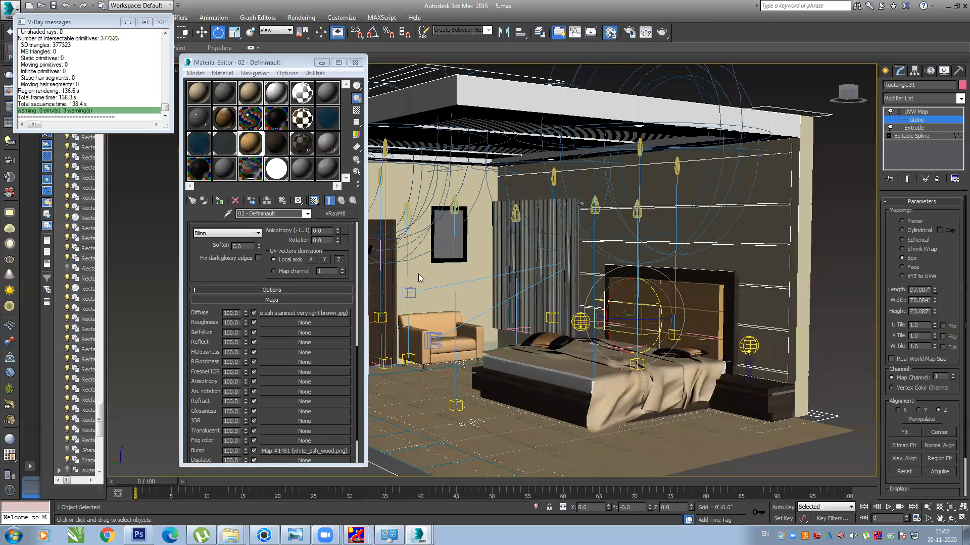
pyautogui.moveTo(418, 274); pyautogui.dragTo(459, 286, button='middle')
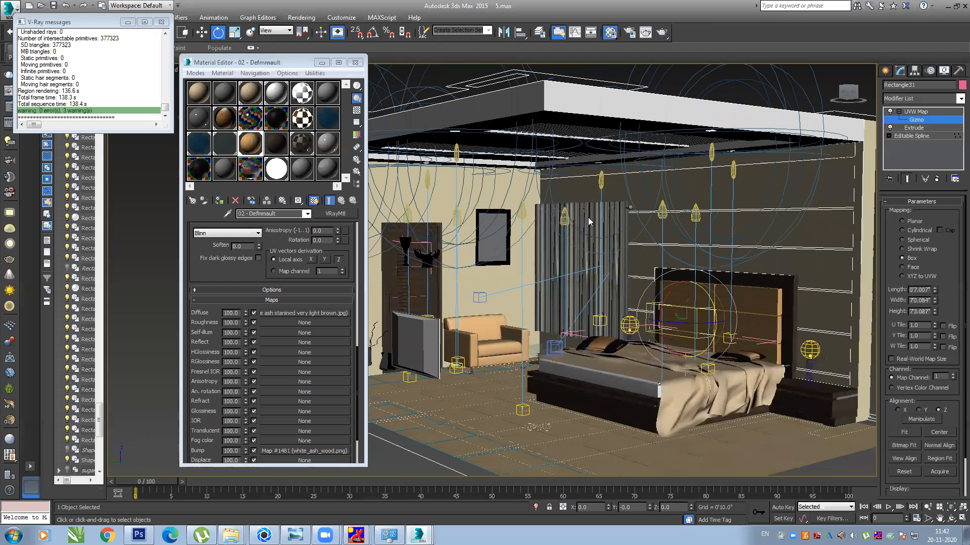
pyautogui.scroll(4, 576, 214)
pyautogui.keyDown('alt'); pyautogui.moveTo(550, 226); pyautogui.dragTo(551, 205, button='middle'); pyautogui.keyUp('alt')
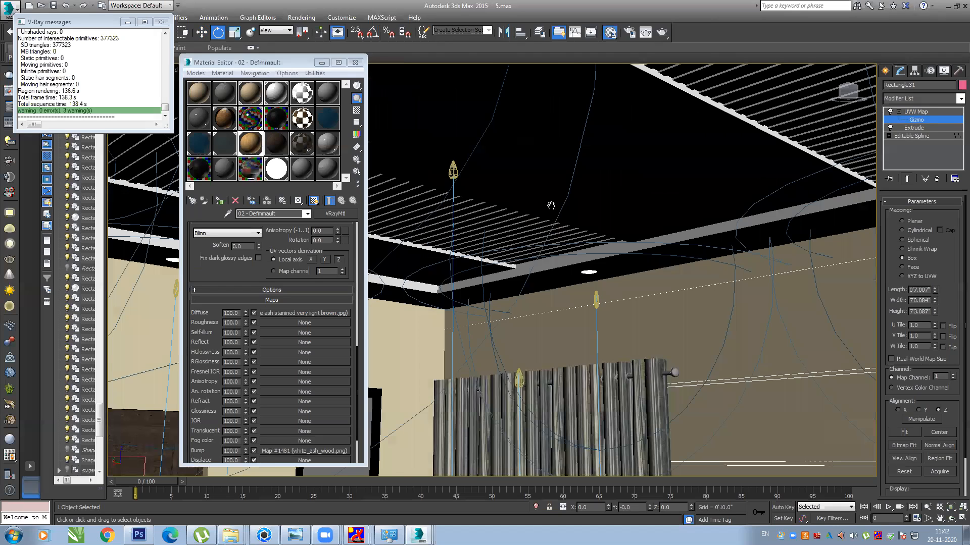
pyautogui.scroll(-2, 450, 245)
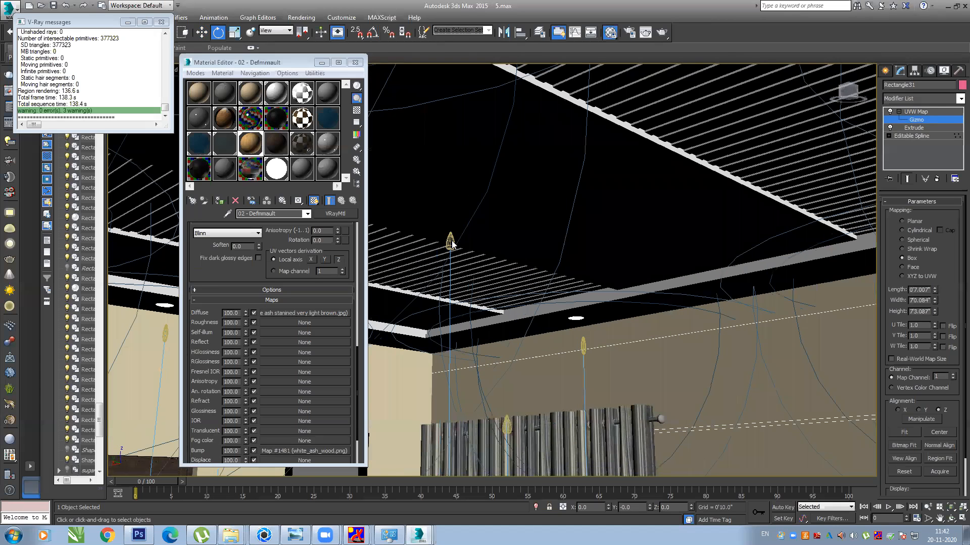
pyautogui.moveTo(582, 377); pyautogui.dragTo(571, 258, button='middle')
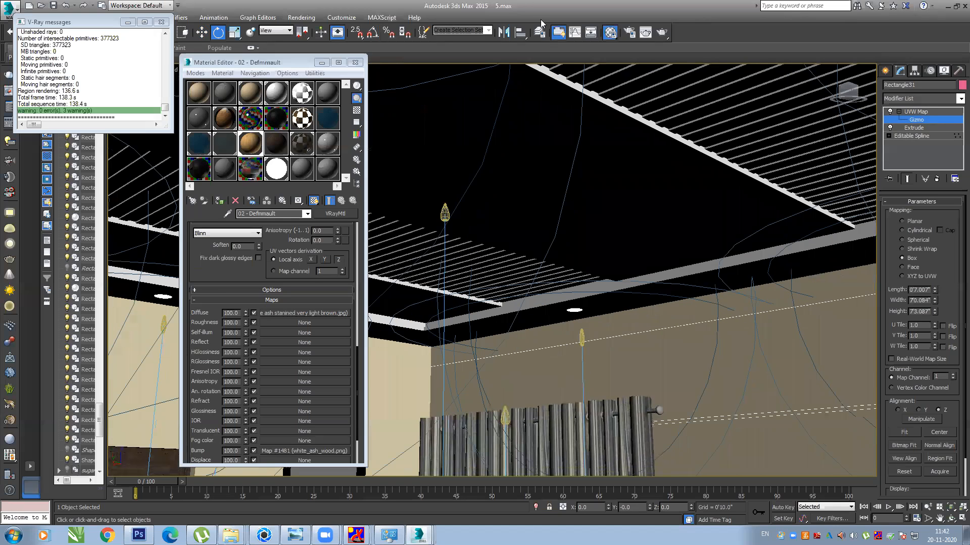
pyautogui.scroll(-3, 528, 144)
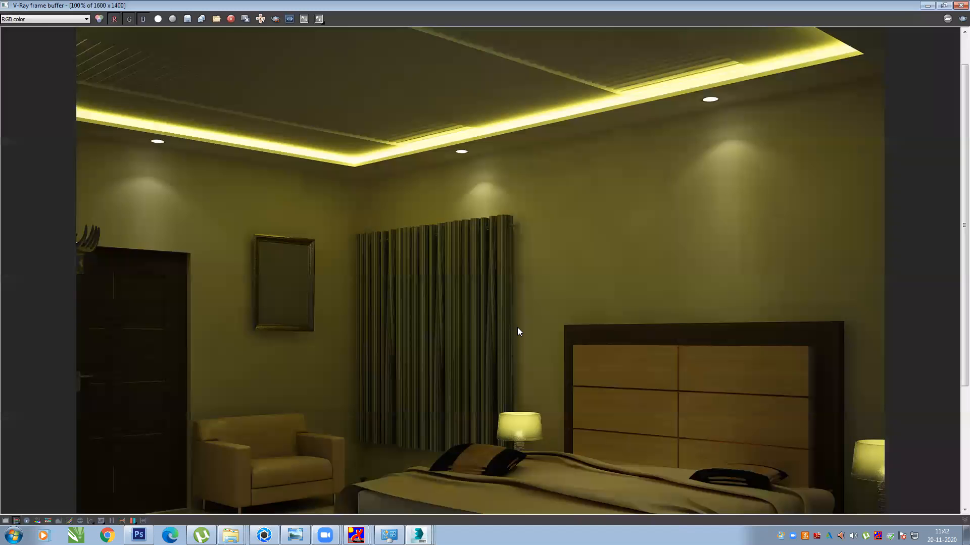
# Examine the bedroom render from the ceiling strip and downlights down to the armchair, bed and floor
pyautogui.scroll(-2, 509, 332)
pyautogui.scroll(2, 510, 335)
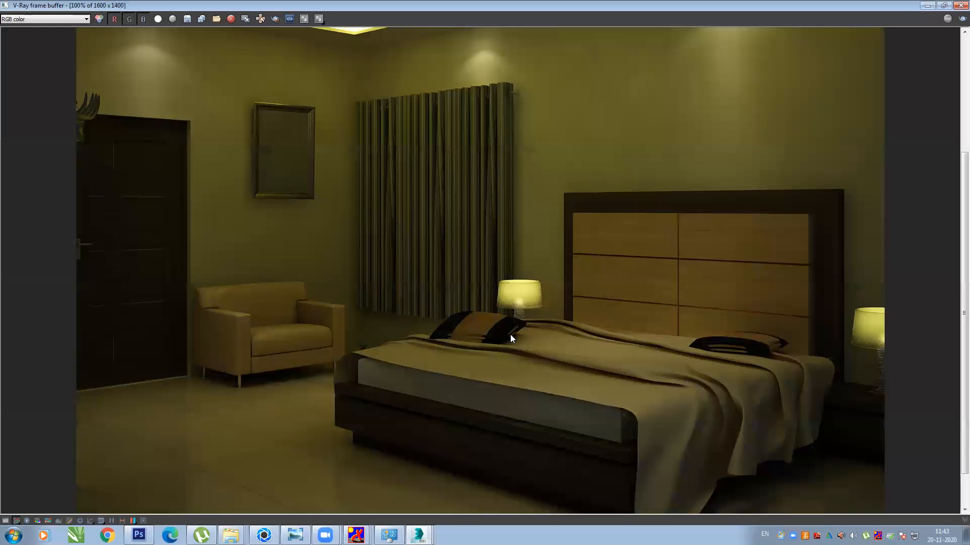
pyautogui.scroll(-2, 554, 328)
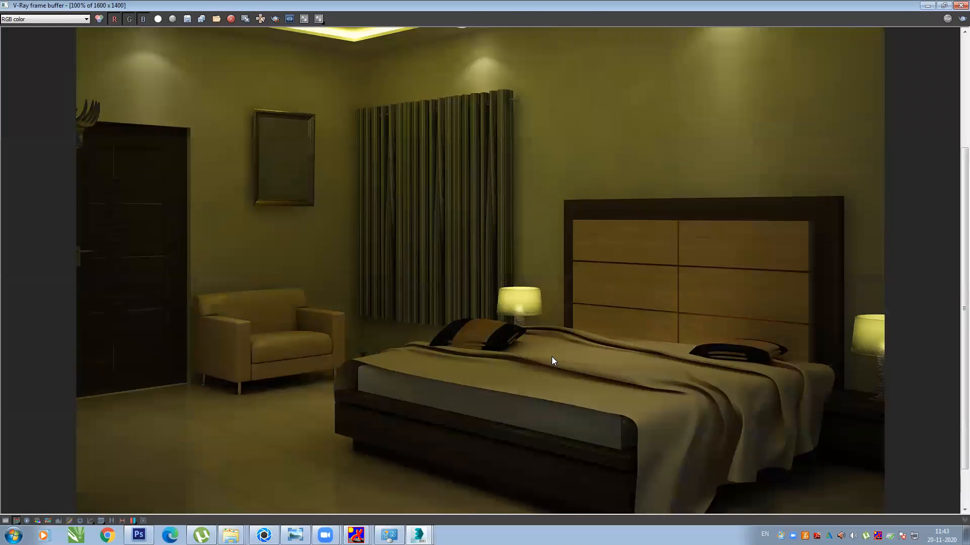
pyautogui.scroll(2, 551, 374)
pyautogui.scroll(-2, 551, 390)
pyautogui.scroll(2, 551, 412)
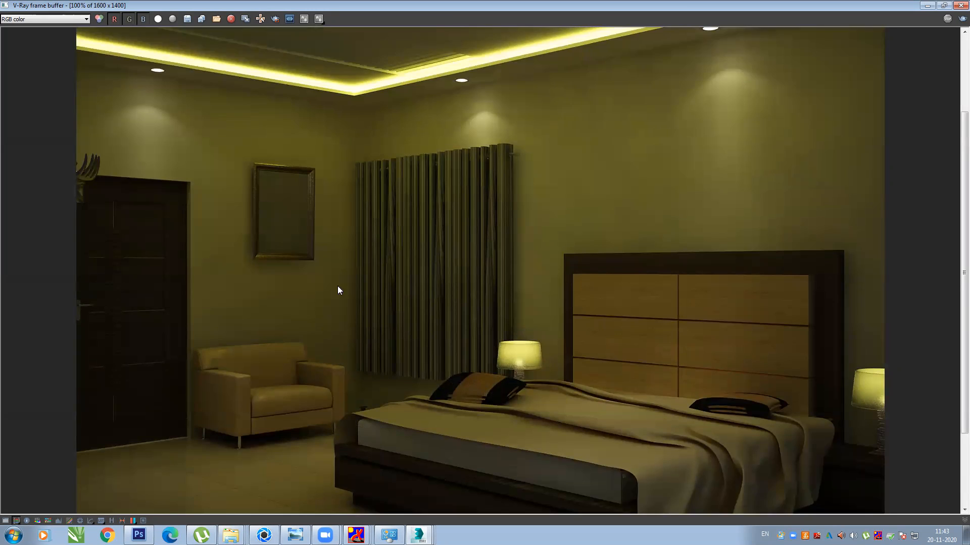
pyautogui.scroll(-2, 337, 290)
pyautogui.scroll(2, 286, 320)
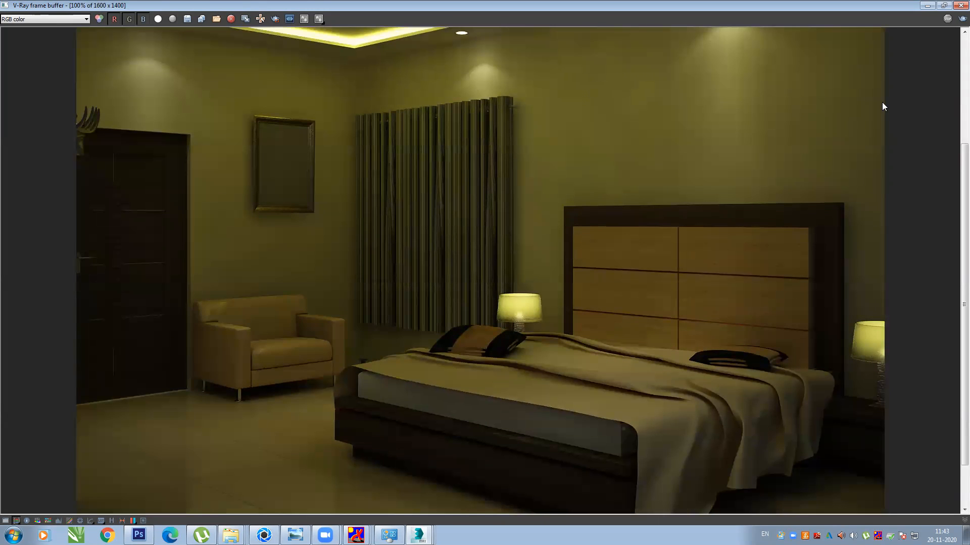
# Put the render away and inspect the maps, refraction, reflection and diffuse settings of the armchair material mat2's base material
pyautogui.click(927, 5)
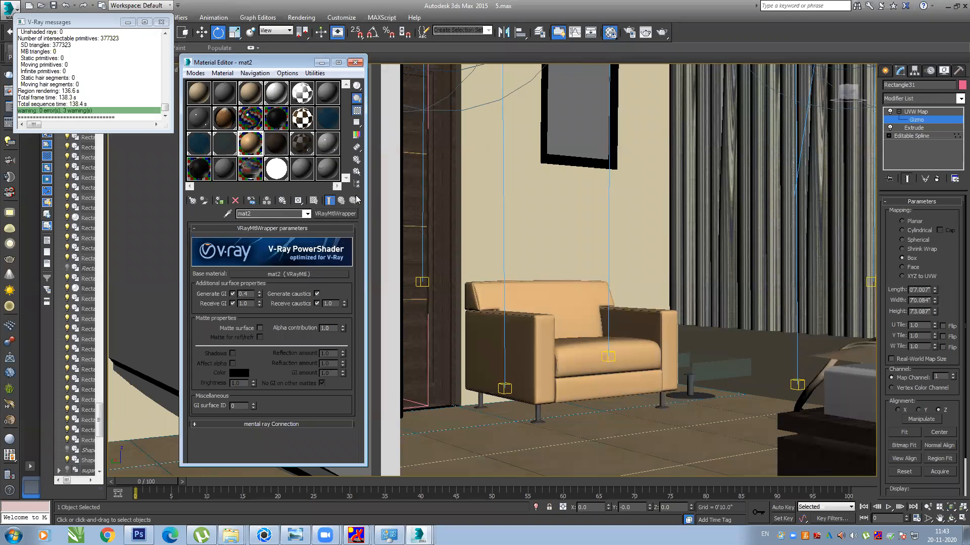
pyautogui.click(298, 274)
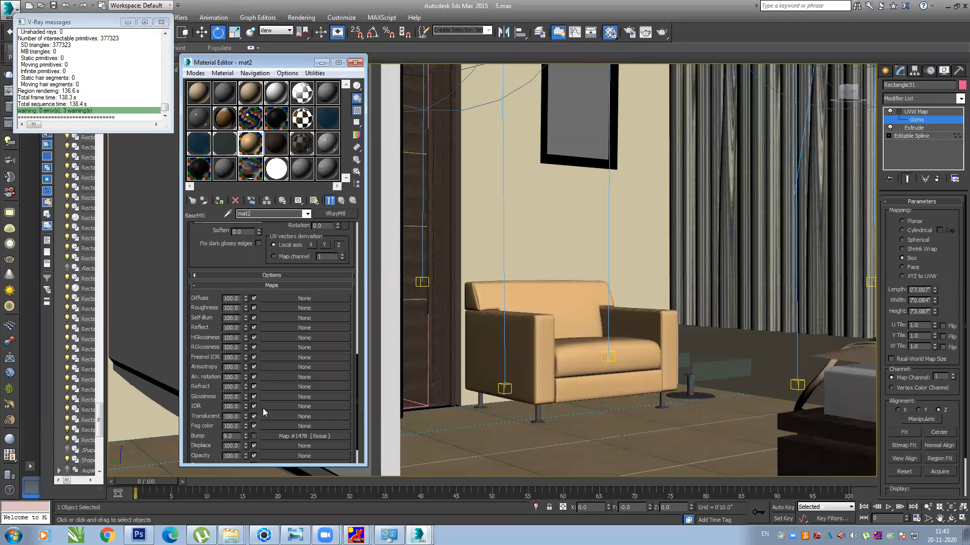
pyautogui.scroll(5, 235, 414)
pyautogui.scroll(3, 235, 414)
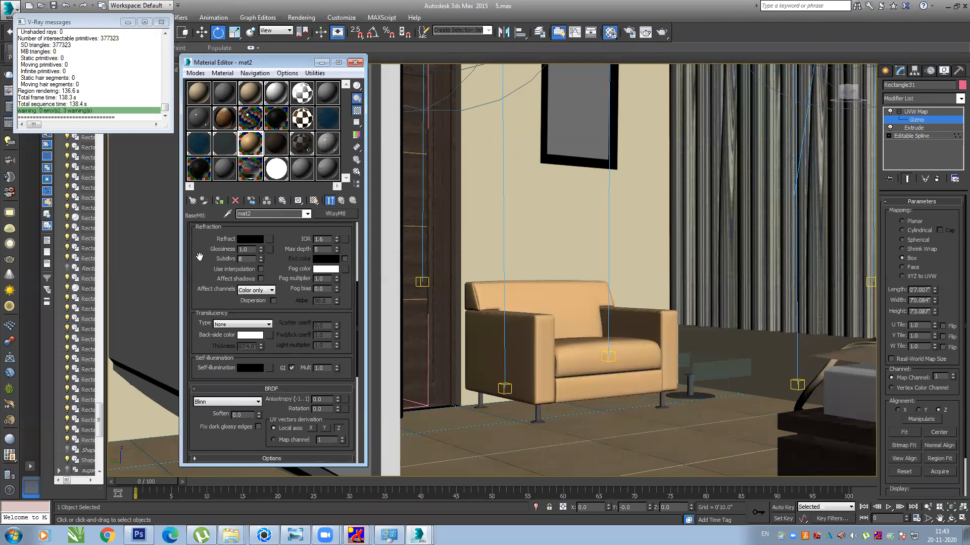
pyautogui.scroll(4, 196, 375)
pyautogui.scroll(1, 196, 375)
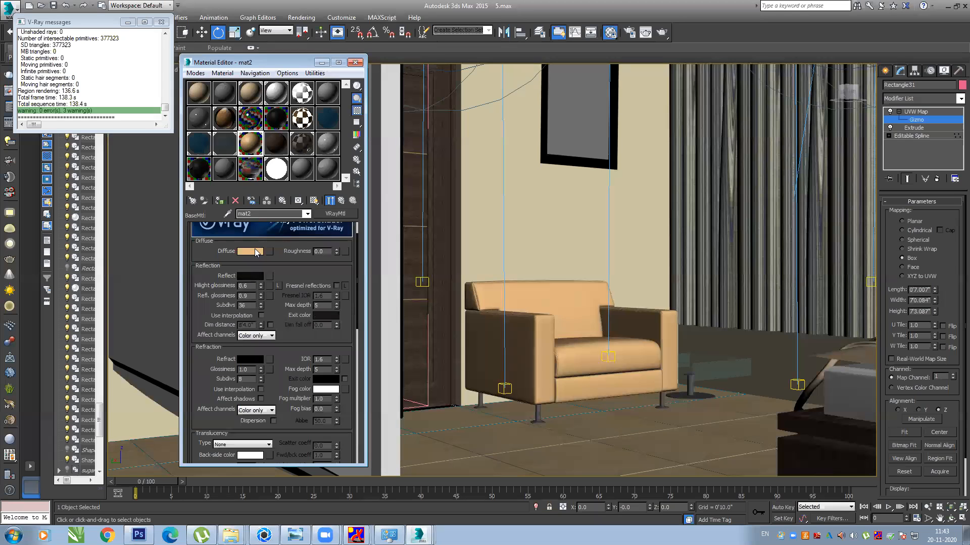
# Pick the wall picture's material into the Material Editor and open the diffuse bitmap of its picture sub-material
pyautogui.moveTo(634, 254); pyautogui.dragTo(580, 288, button='middle')
pyautogui.scroll(4, 555, 246)
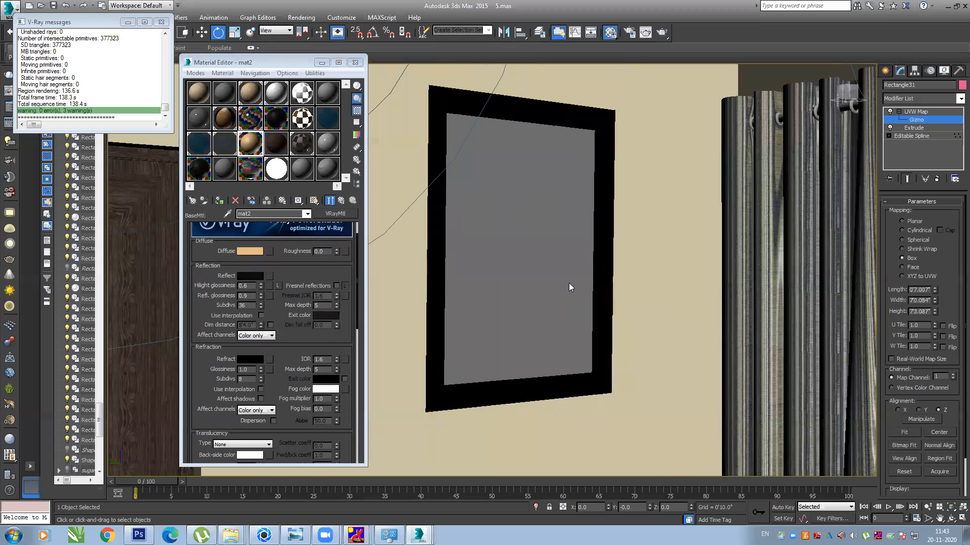
pyautogui.scroll(-2, 543, 260)
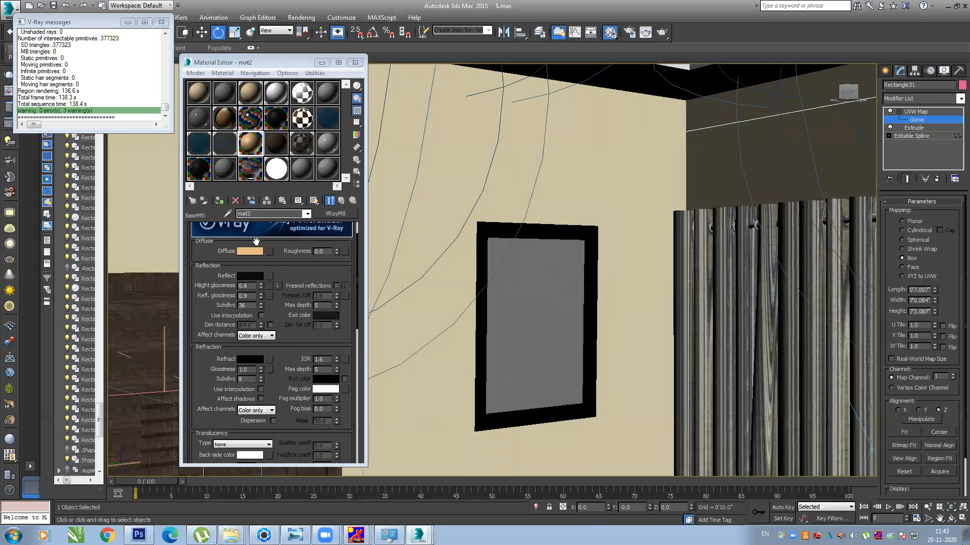
pyautogui.click(228, 214)
pyautogui.click(493, 303)
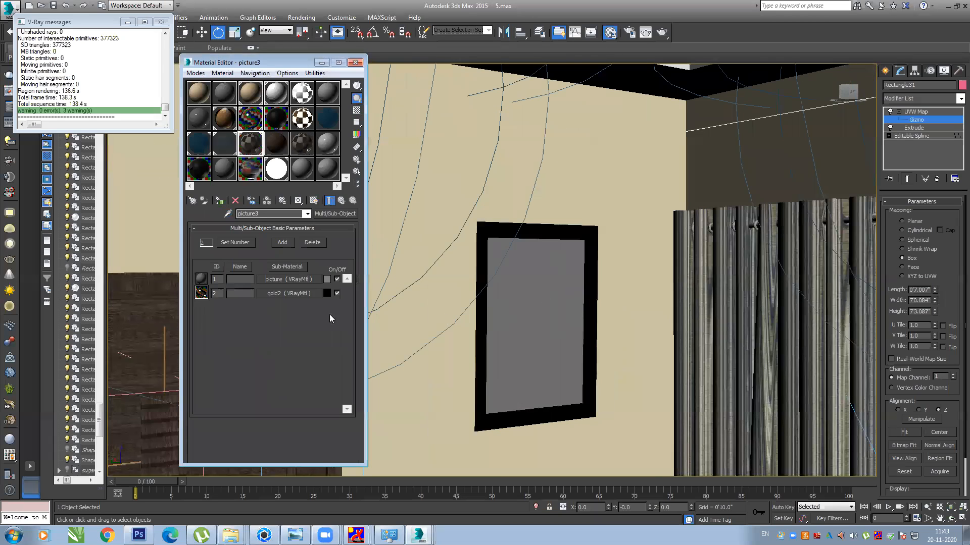
pyautogui.click(278, 279)
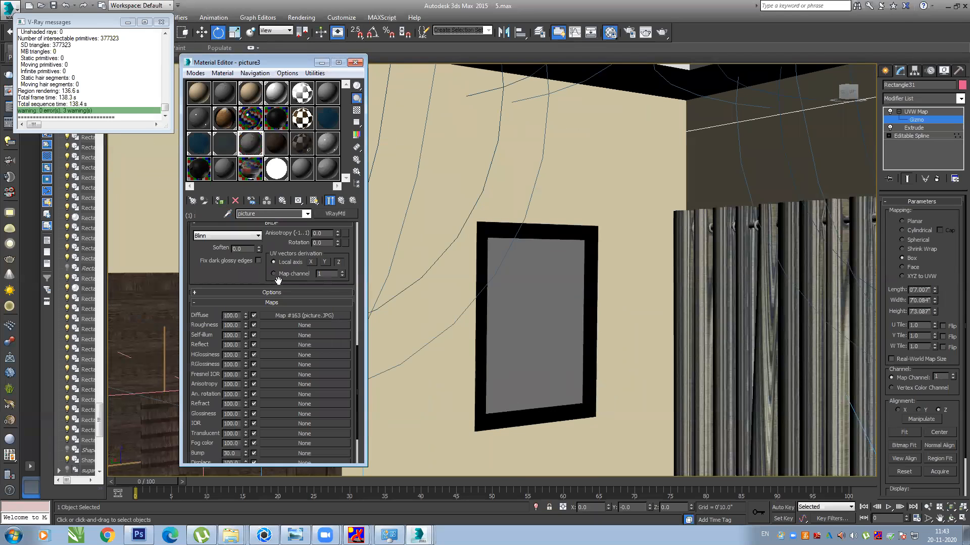
pyautogui.click(306, 315)
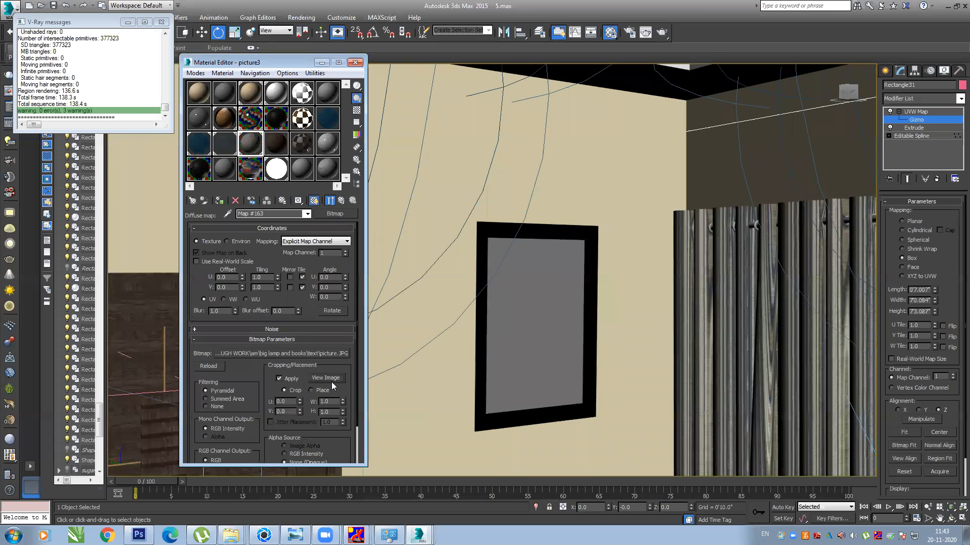
# Replace the wall picture's diffuse bitmap with final.jpg from the F: drive
pyautogui.click(330, 355)
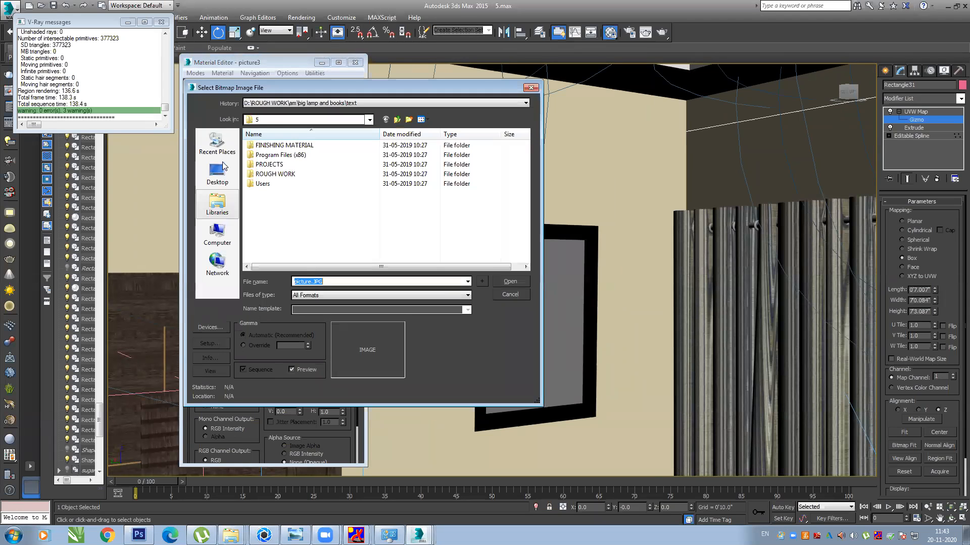
pyautogui.scroll(-3, 331, 219)
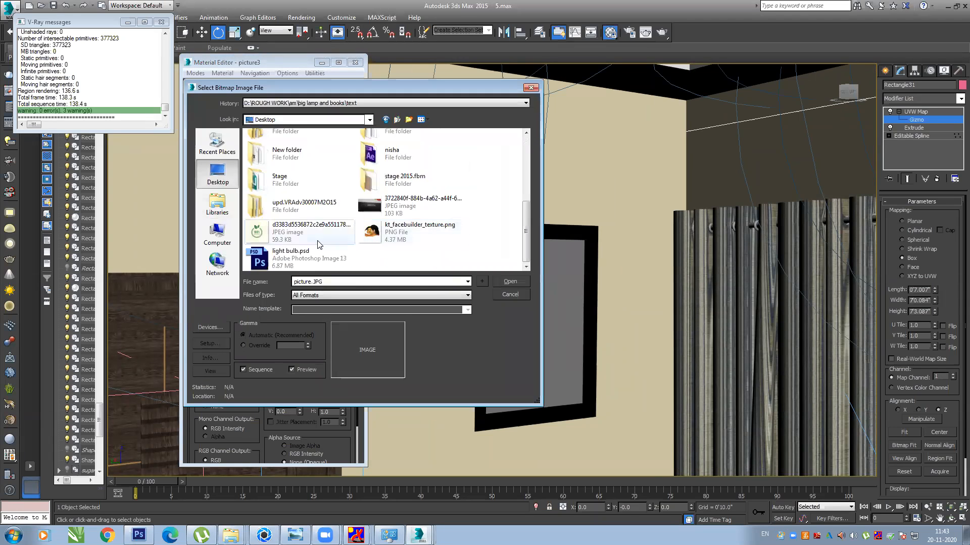
pyautogui.scroll(5, 323, 217)
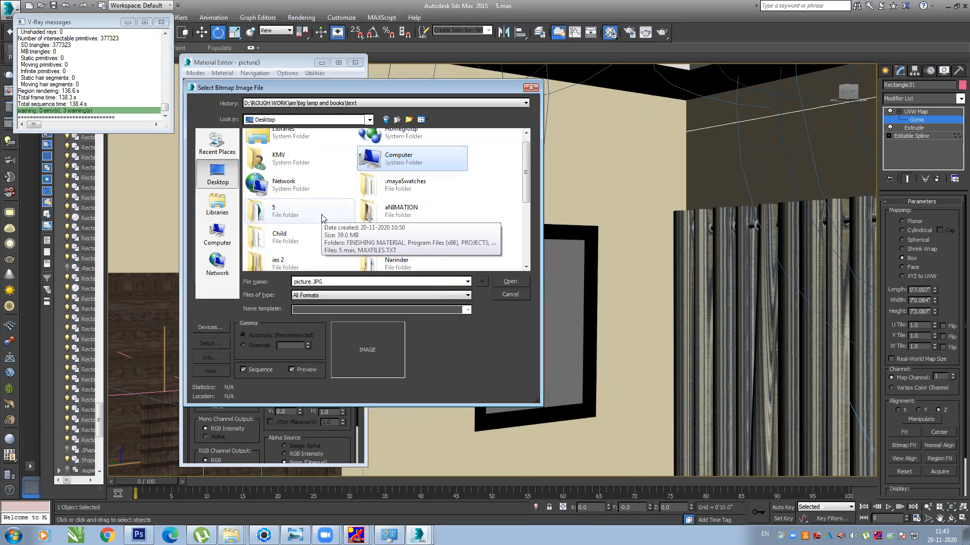
pyautogui.click(217, 233)
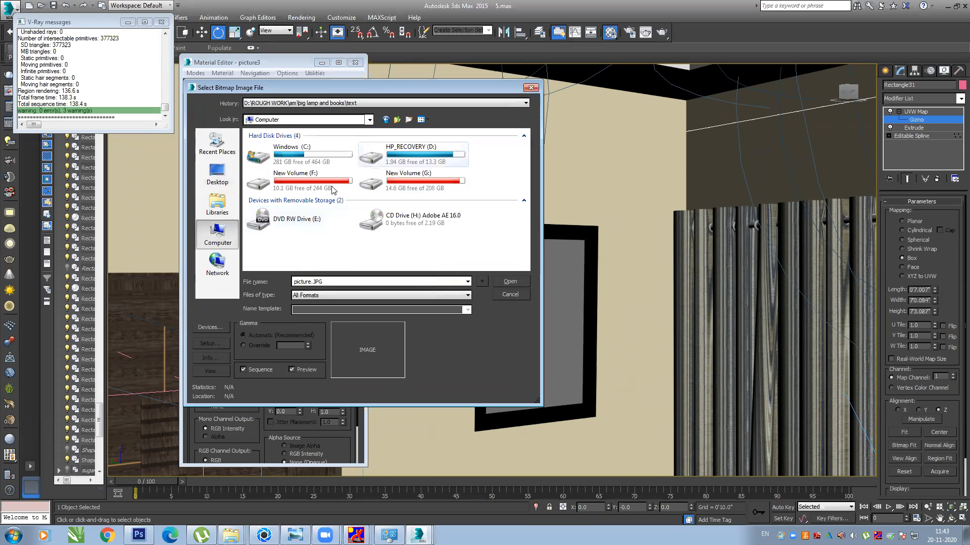
pyautogui.doubleClick(311, 188)
pyautogui.click(276, 251)
pyautogui.click(509, 281)
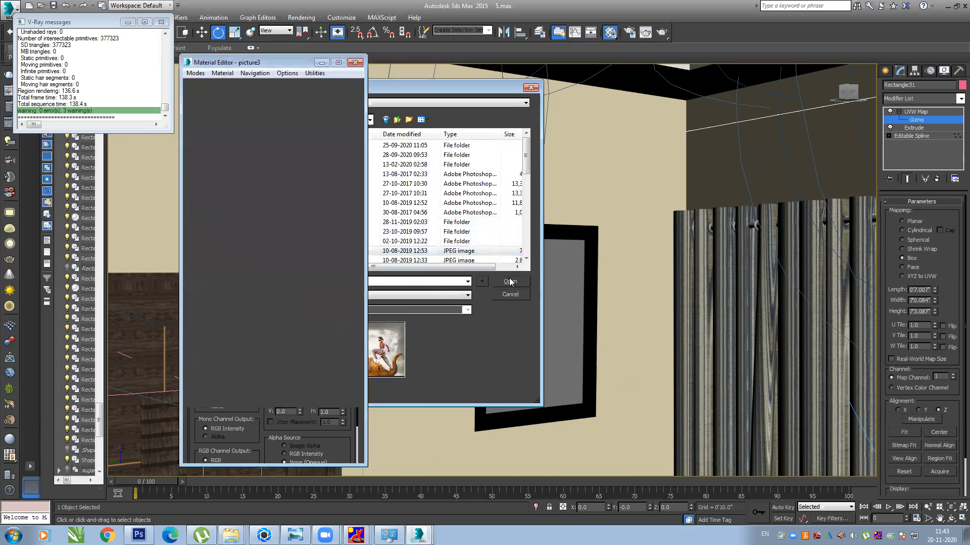
# Examine the framed picture's new image up close and then together with the surrounding walls, curtain and ceiling
pyautogui.scroll(2, 572, 349)
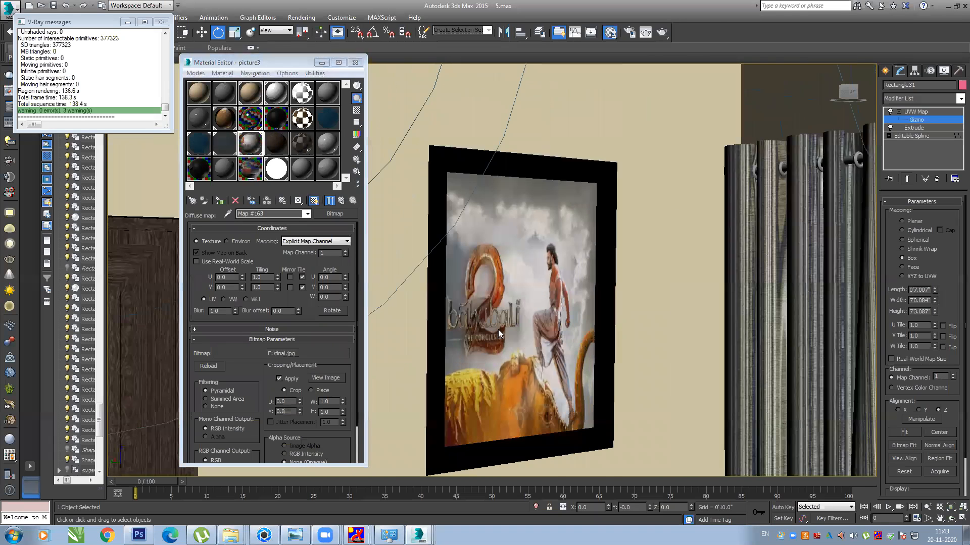
pyautogui.scroll(3, 562, 283)
pyautogui.scroll(2, 562, 283)
pyautogui.scroll(2, 667, 288)
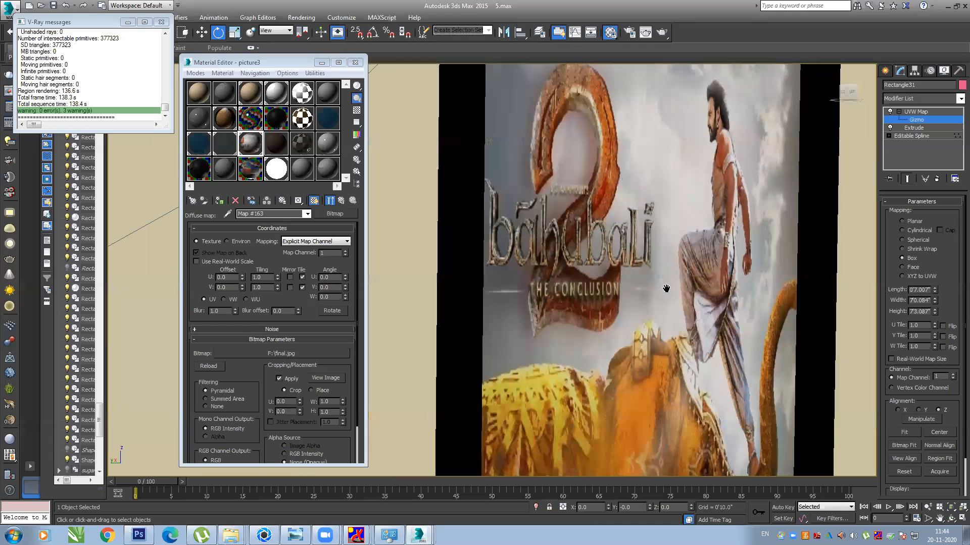
pyautogui.scroll(-5, 579, 292)
pyautogui.scroll(-2, 543, 328)
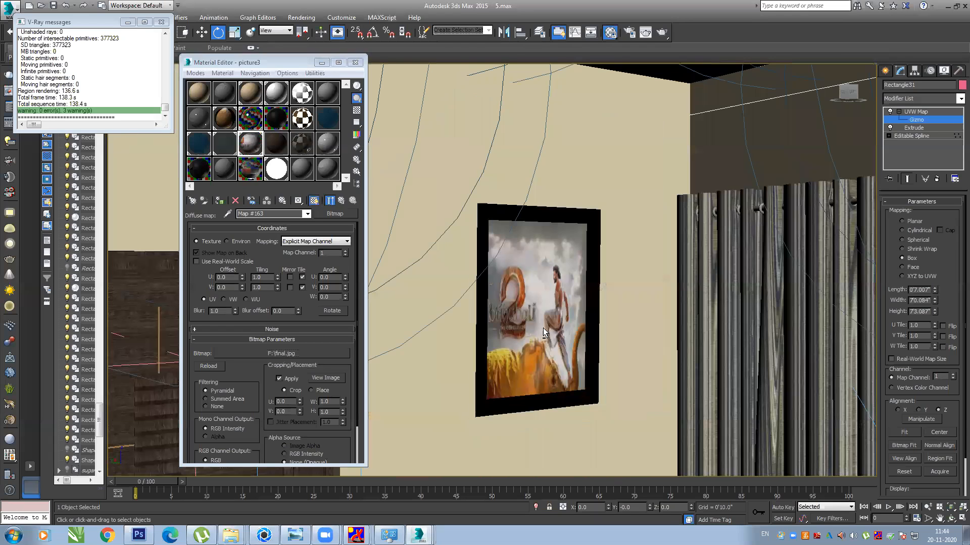
pyautogui.scroll(-4, 526, 326)
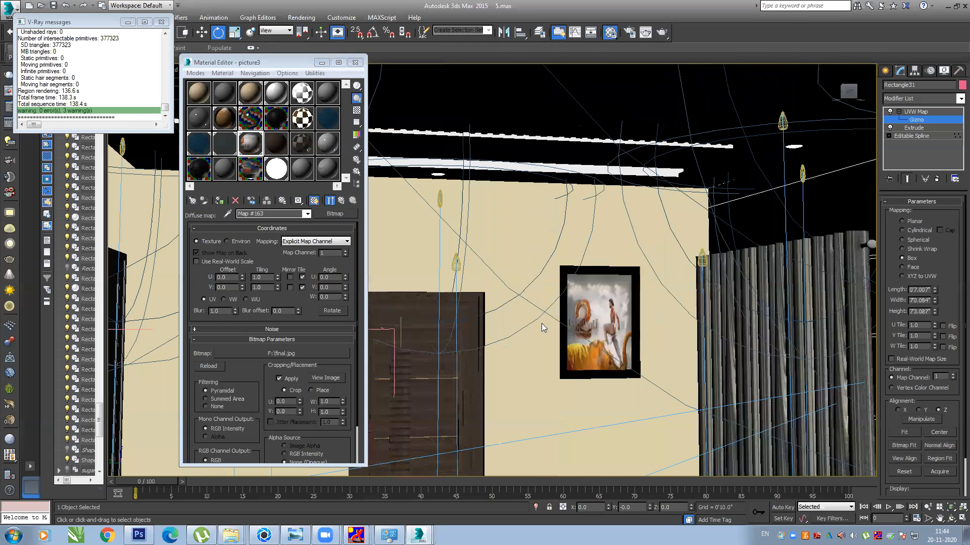
pyautogui.keyDown('alt'); pyautogui.moveTo(554, 312); pyautogui.dragTo(620, 319, button='middle'); pyautogui.keyUp('alt')
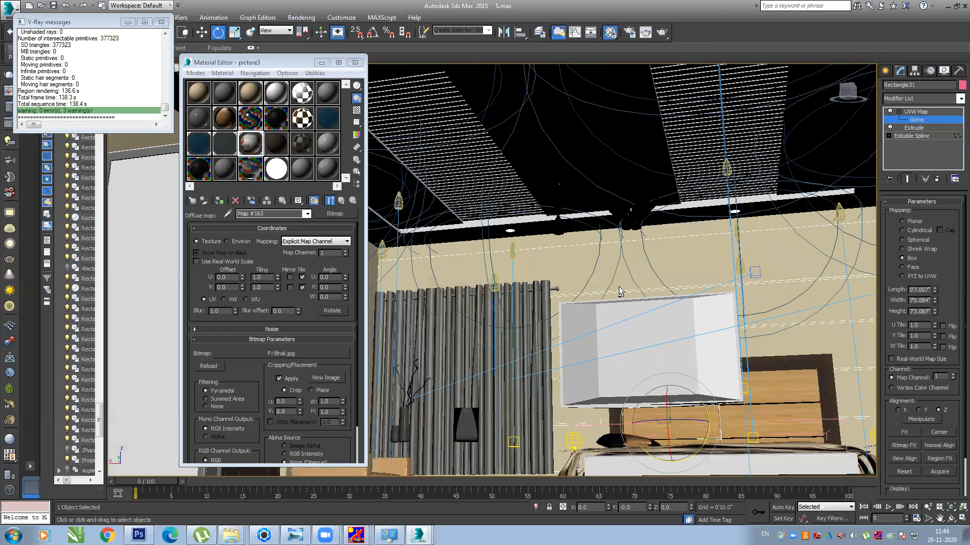
pyautogui.keyDown('alt'); pyautogui.moveTo(619, 287); pyautogui.dragTo(590, 313, button='middle'); pyautogui.keyUp('alt')
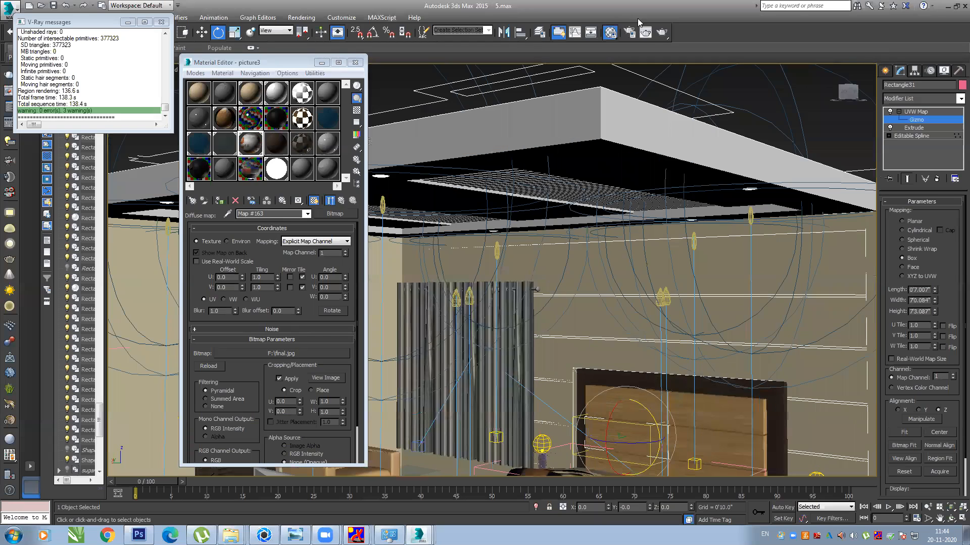
# Open Render Setup and review the V-Ray frame buffer, global switches, adaptive image sampler, environment and color mapping settings
pyautogui.click(630, 33)
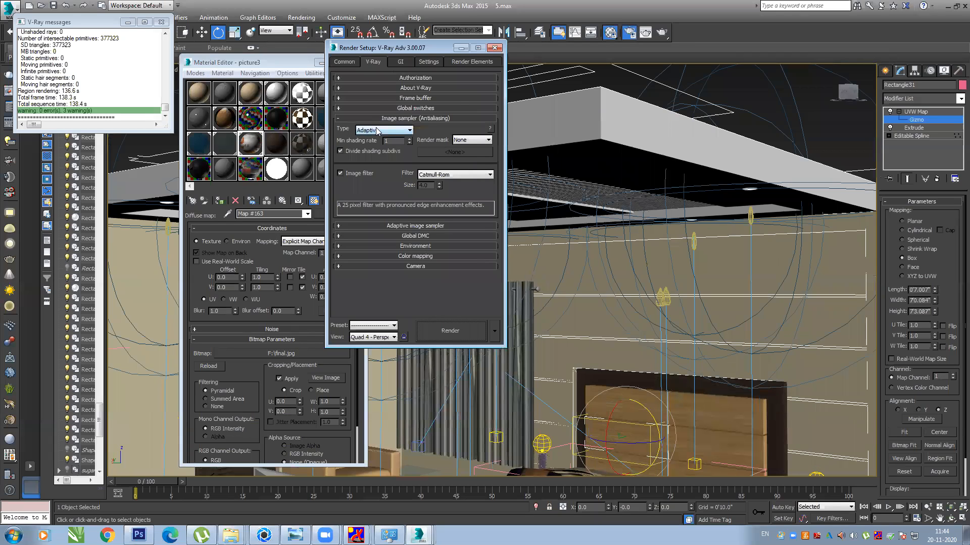
pyautogui.click(350, 102)
pyautogui.click(350, 102)
pyautogui.click(353, 108)
pyautogui.click(353, 108)
pyautogui.click(362, 224)
pyautogui.click(362, 224)
pyautogui.click(362, 246)
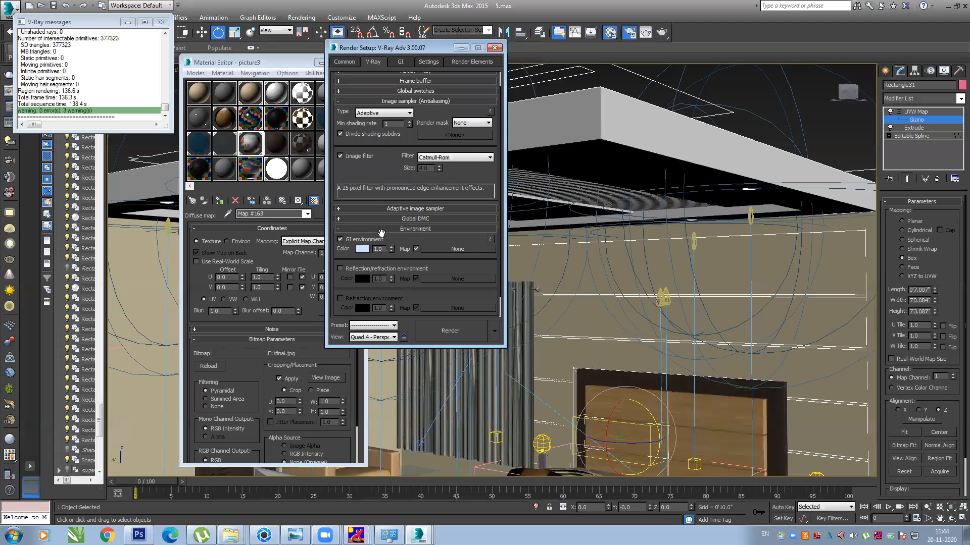
pyautogui.click(381, 230)
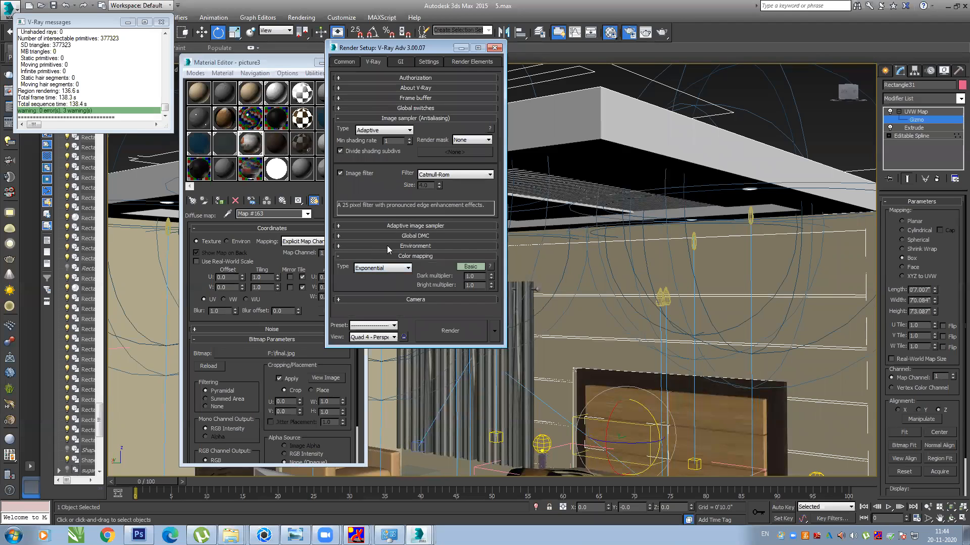
# Check the global illumination engines, minimize Render Setup and the Material Editor, and view the whole bedroom
pyautogui.click(401, 62)
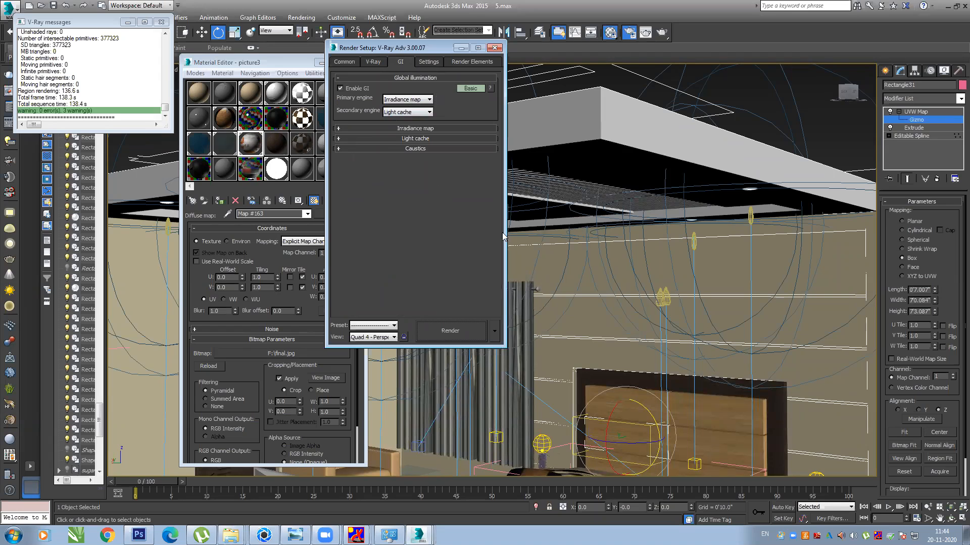
pyautogui.moveTo(582, 274); pyautogui.dragTo(579, 261, button='middle')
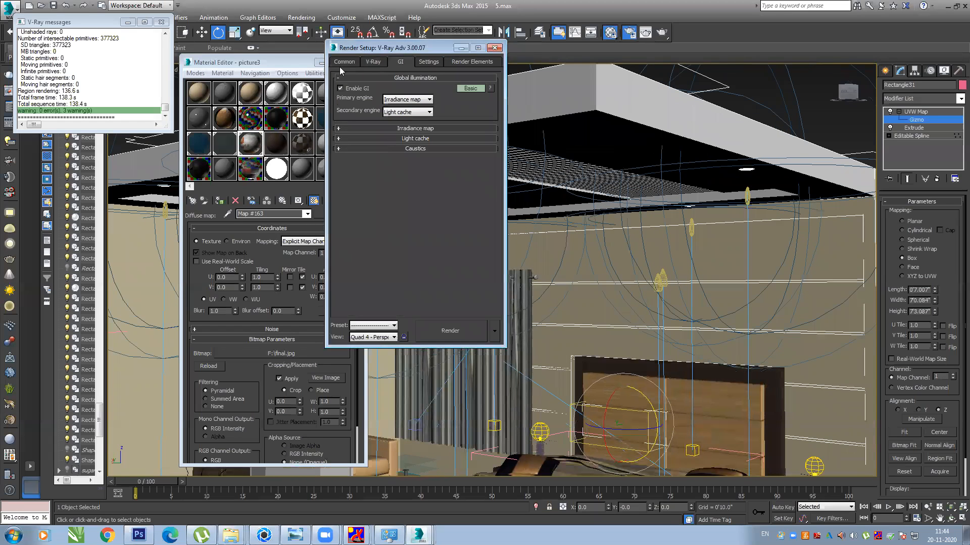
pyautogui.click(460, 49)
pyautogui.click(321, 62)
pyautogui.moveTo(441, 264); pyautogui.dragTo(438, 220, button='middle')
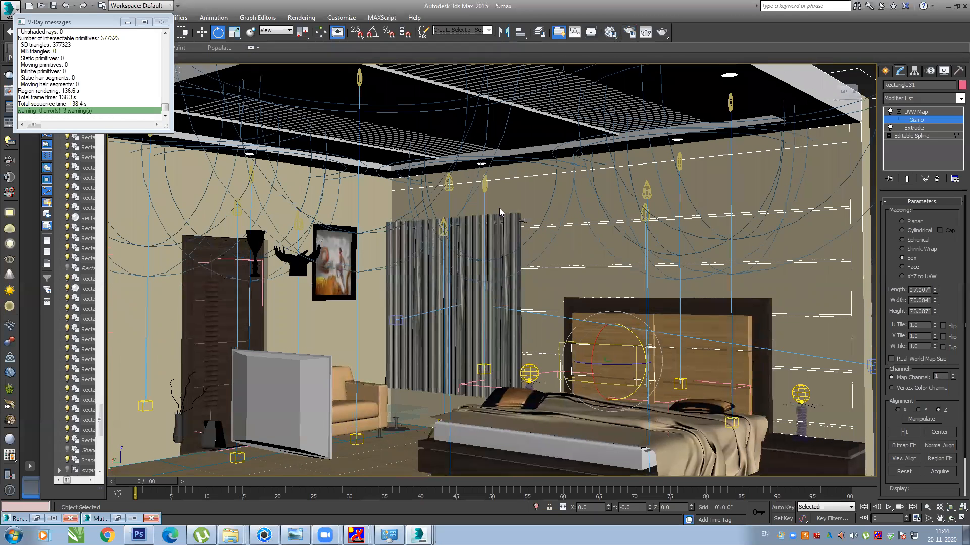